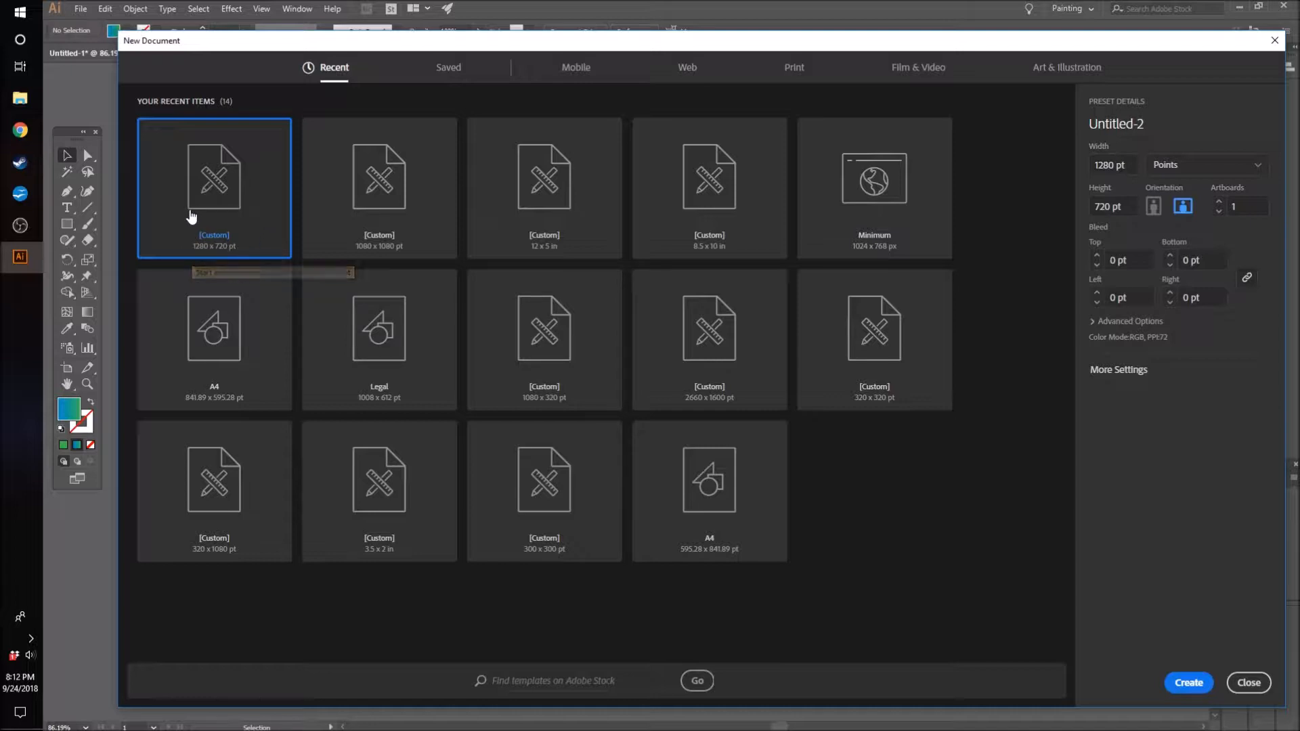
# Create a 1280 x 720 pt document and draw a horizontal rectangle about 384 by 99 pt on the artboard.
pyautogui.click(1189, 683)
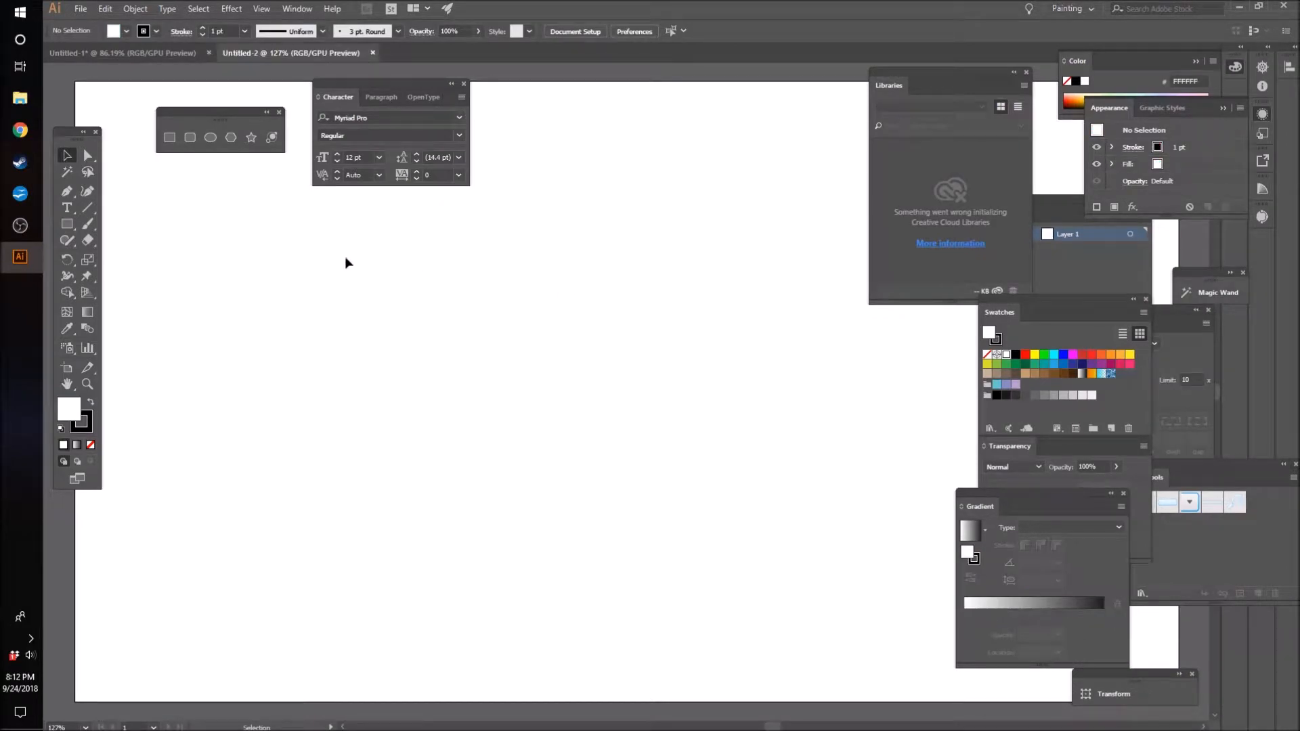
pyautogui.press('m')
pyautogui.moveTo(348, 309); pyautogui.dragTo(679, 393)
# Move the rectangle to the lower middle of the artboard and place a duplicate of it directly above.
pyautogui.click(67, 155)
pyautogui.click(287, 287)
pyautogui.moveTo(283, 264); pyautogui.dragTo(786, 579)
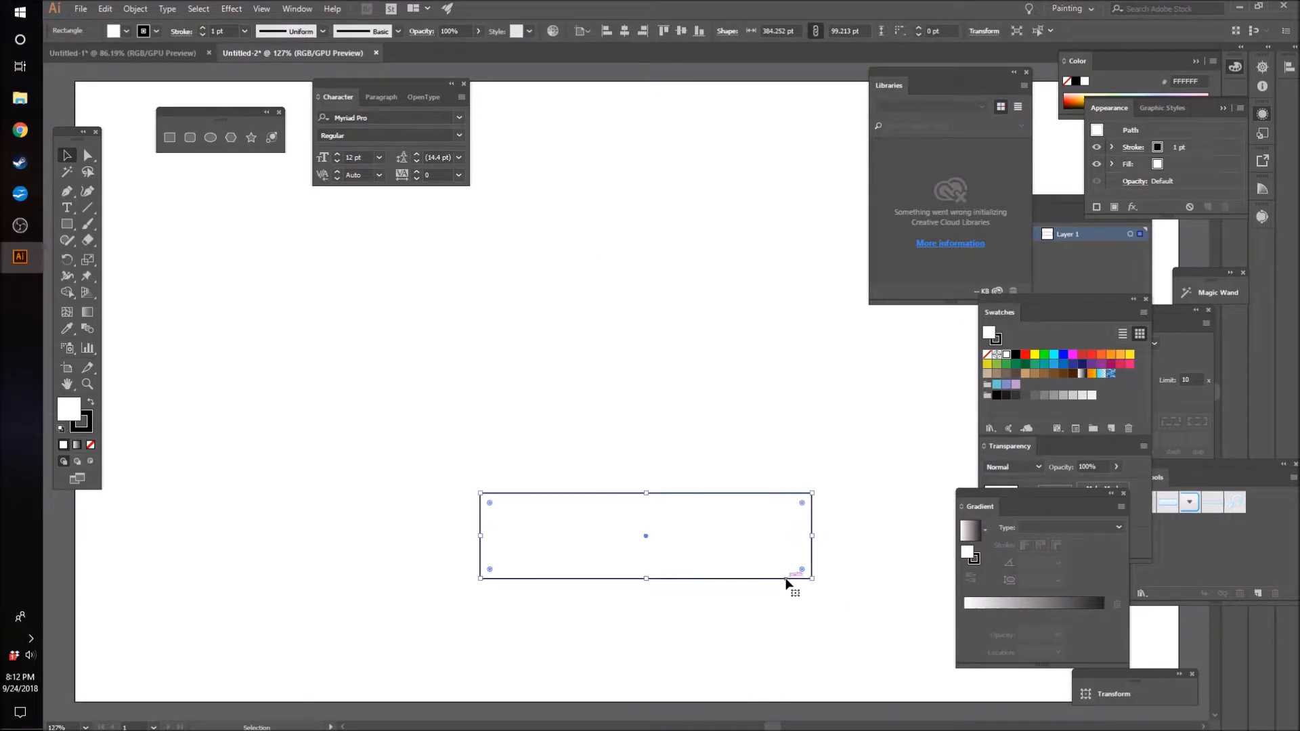
pyautogui.click(620, 366)
pyautogui.moveTo(400, 398); pyautogui.dragTo(719, 606)
pyautogui.moveTo(703, 579); pyautogui.dragTo(705, 451)
# Rotate the upper rectangle 90° and move it onto the left end of the lower one to form an L.
pyautogui.moveTo(331, 279); pyautogui.dragTo(734, 384)
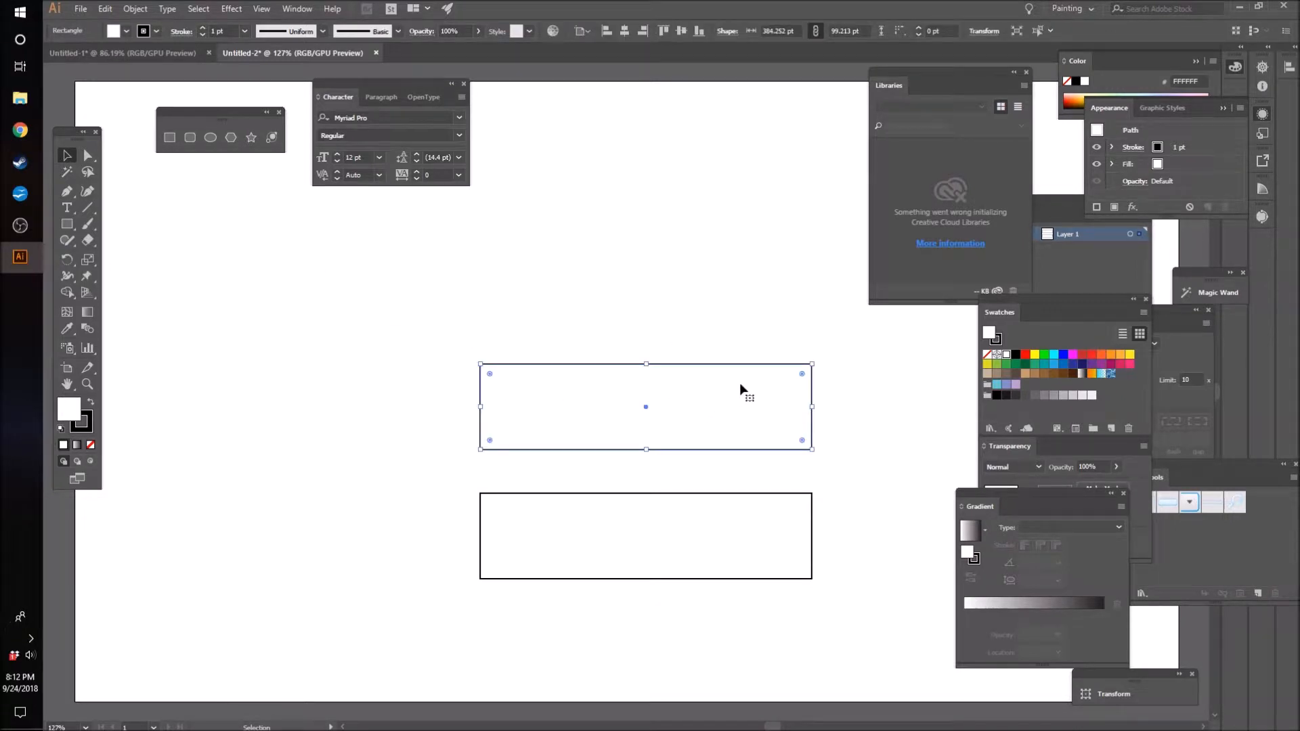
pyautogui.press('r')
pyautogui.moveTo(742, 380); pyautogui.dragTo(702, 493)
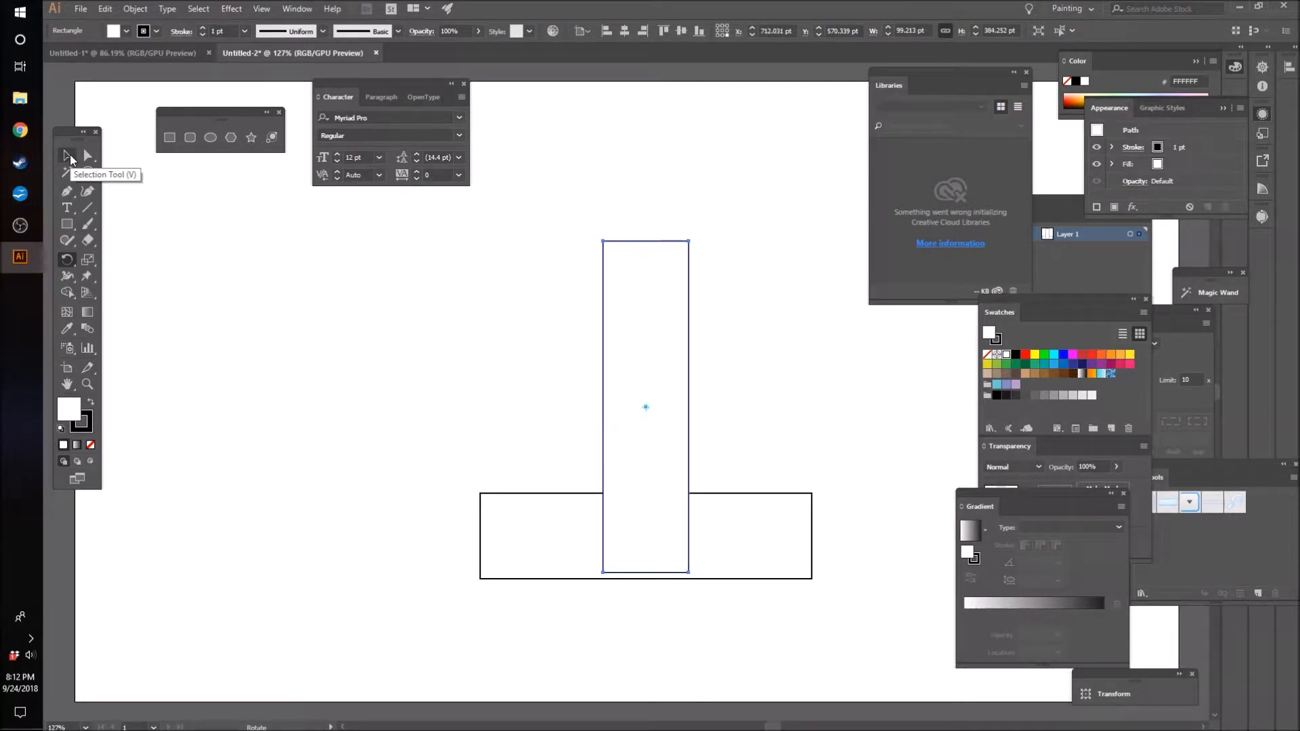
pyautogui.click(68, 156)
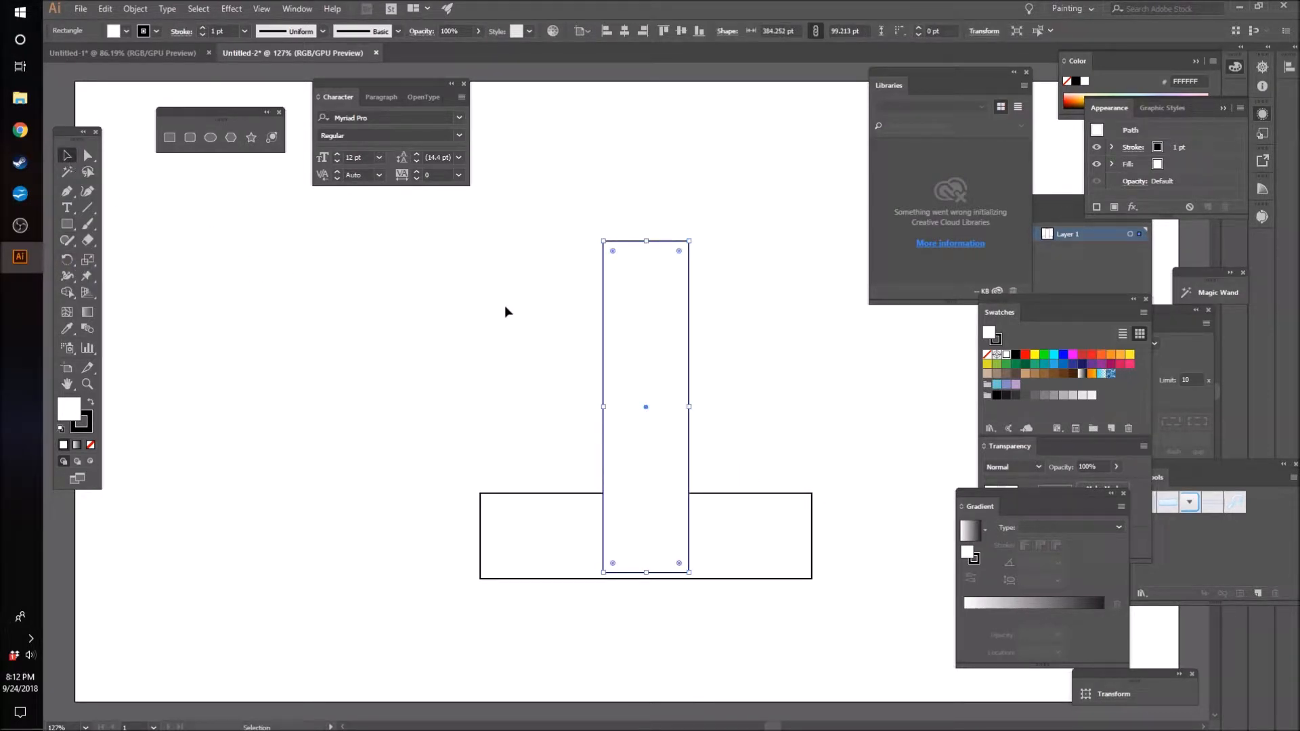
pyautogui.moveTo(661, 359); pyautogui.dragTo(544, 299)
pyautogui.click(711, 305)
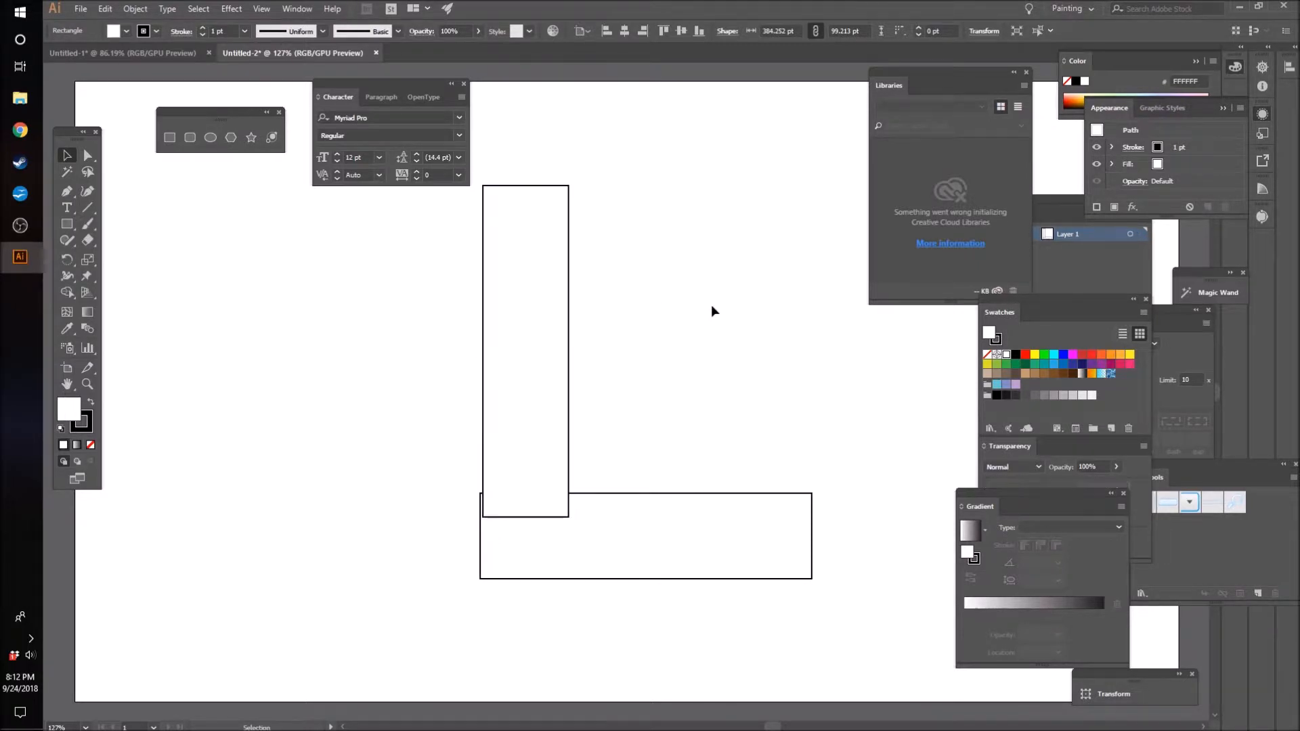
# Shorten the horizontal rectangle from its right side and align the upright's left edge with the base's left edge.
pyautogui.moveTo(813, 537); pyautogui.dragTo(766, 538)
pyautogui.click(813, 513)
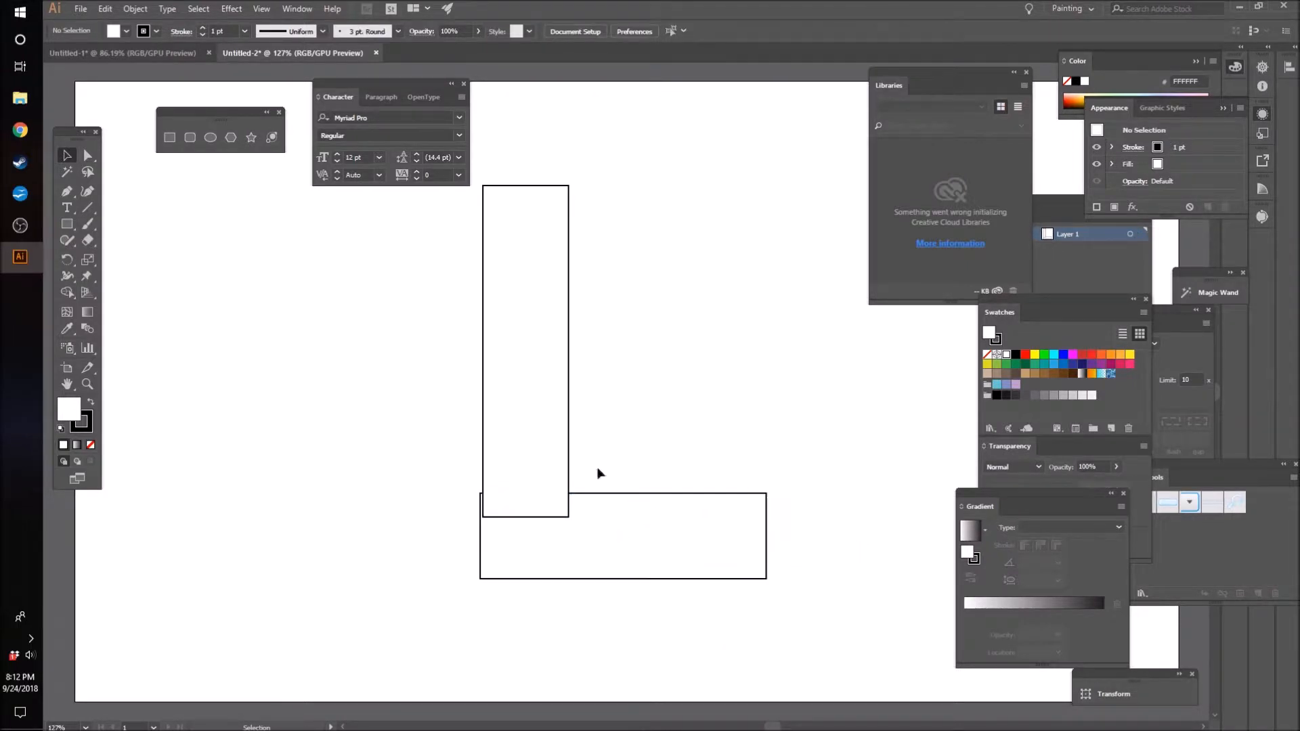
pyautogui.moveTo(539, 405); pyautogui.dragTo(533, 403)
pyautogui.click(724, 378)
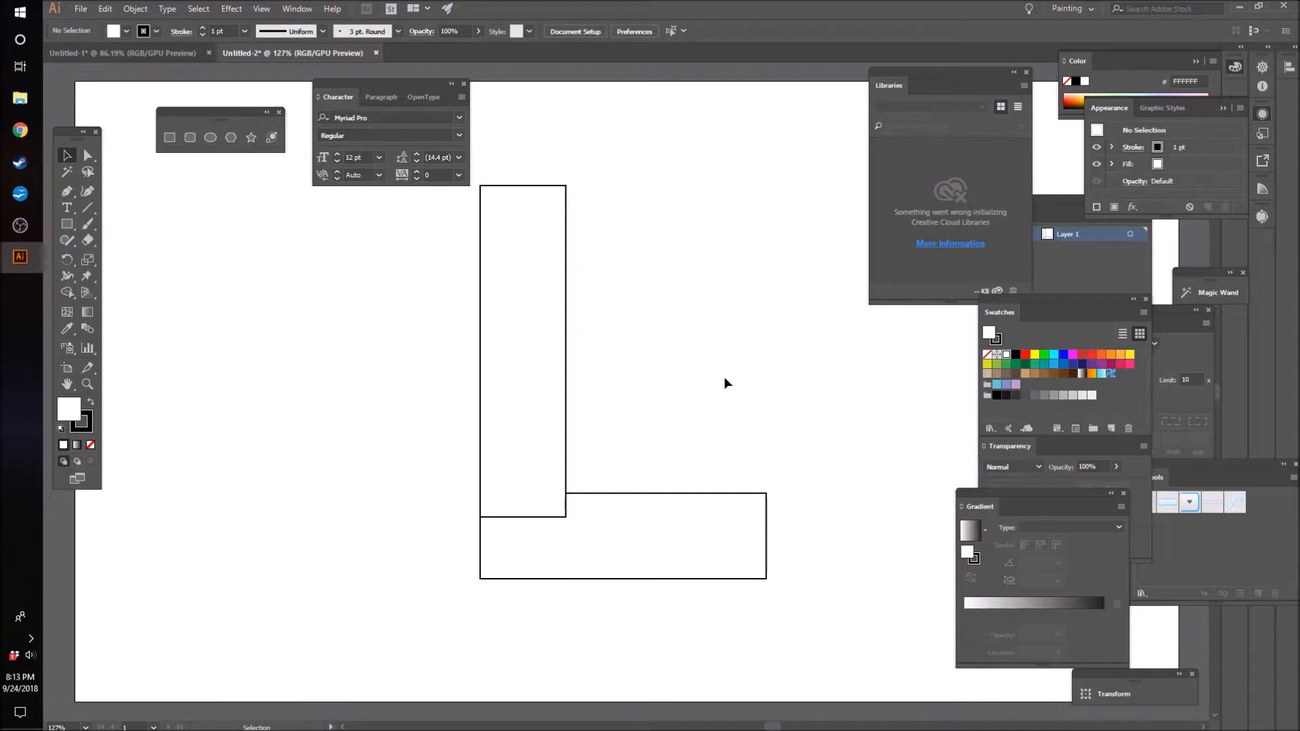
# Shift the base's lower right corner point horizontally inward so that the right end is slanted.
pyautogui.click(87, 156)
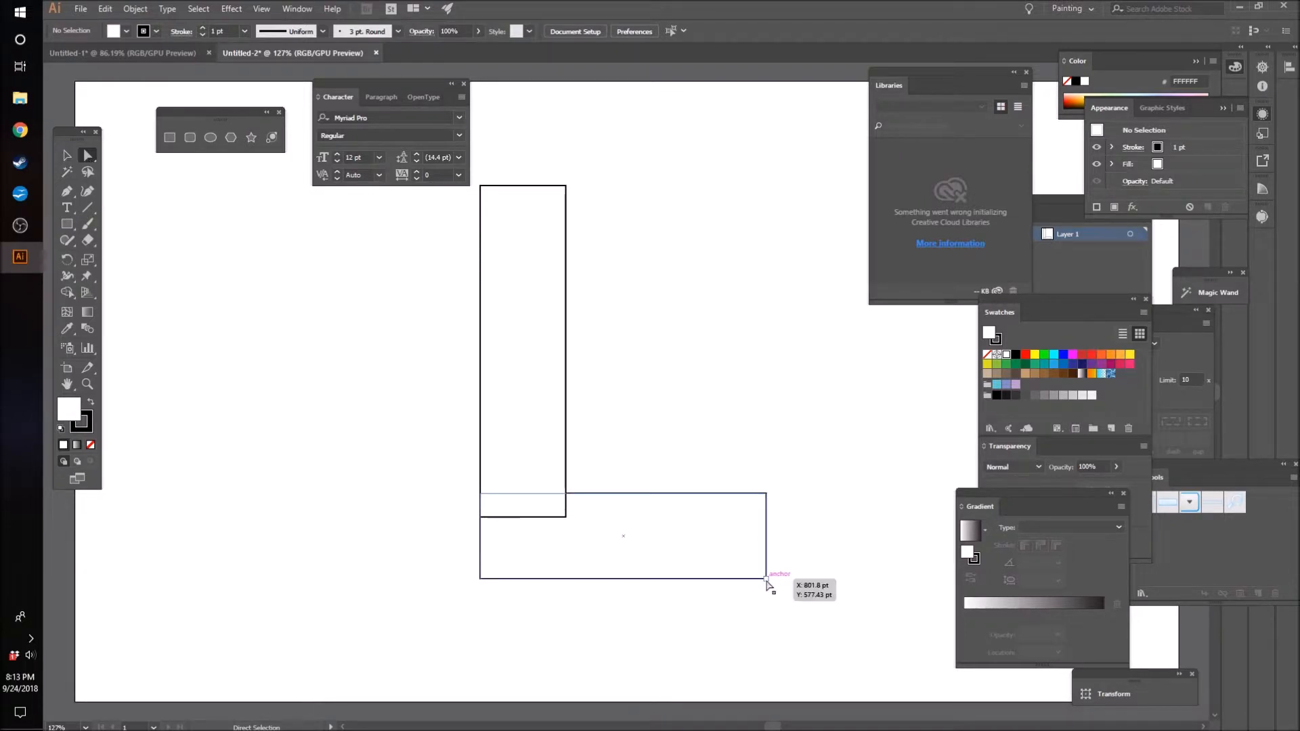
pyautogui.moveTo(767, 580); pyautogui.dragTo(700, 582)
pyautogui.click(784, 563)
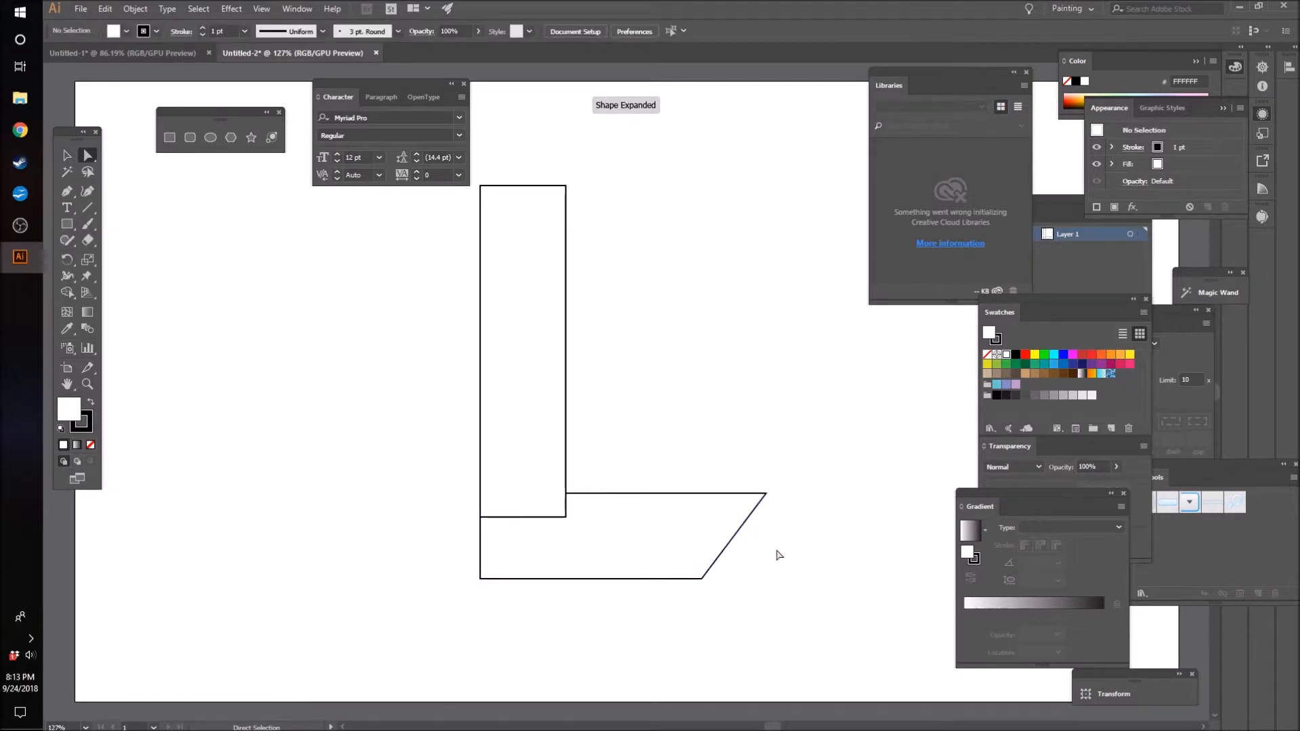
# Start a Pen path at the upright's top left corner with a horizontal segment about 111 pt long toward the left.
pyautogui.scroll(2, 596, 375)
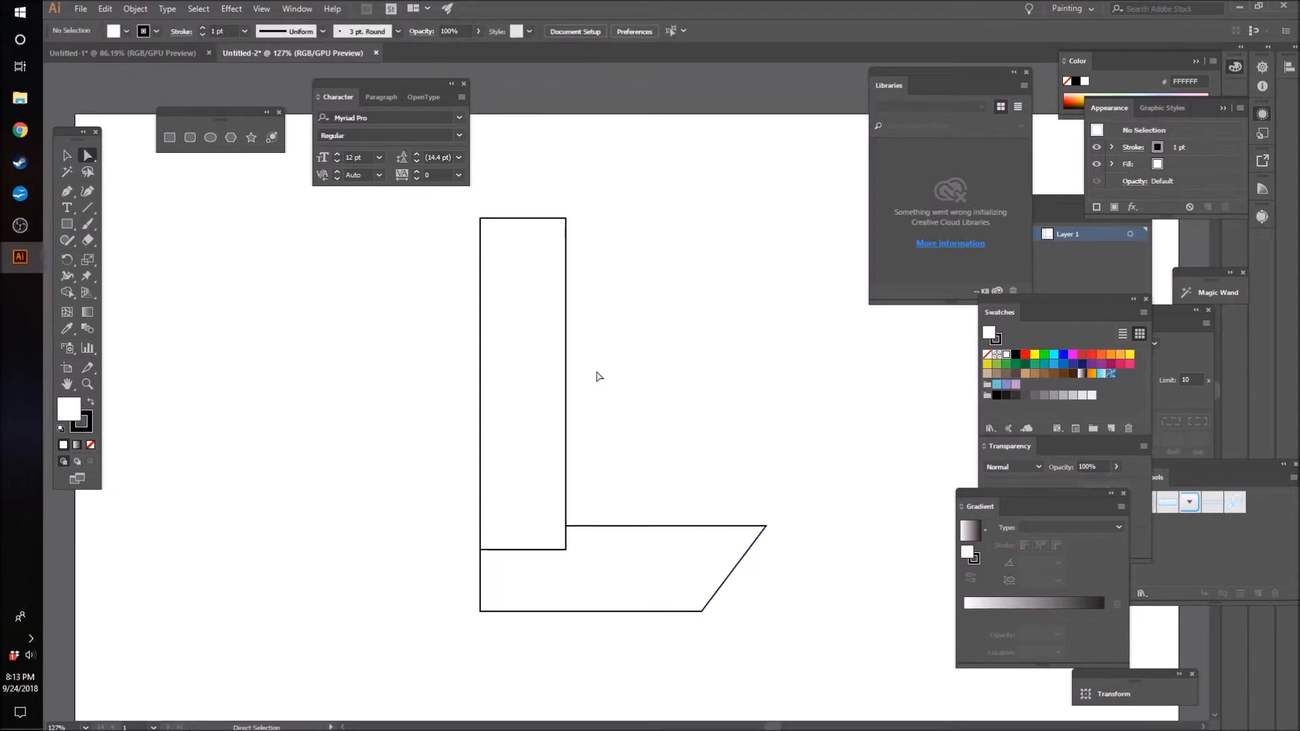
pyautogui.scroll(1, 598, 376)
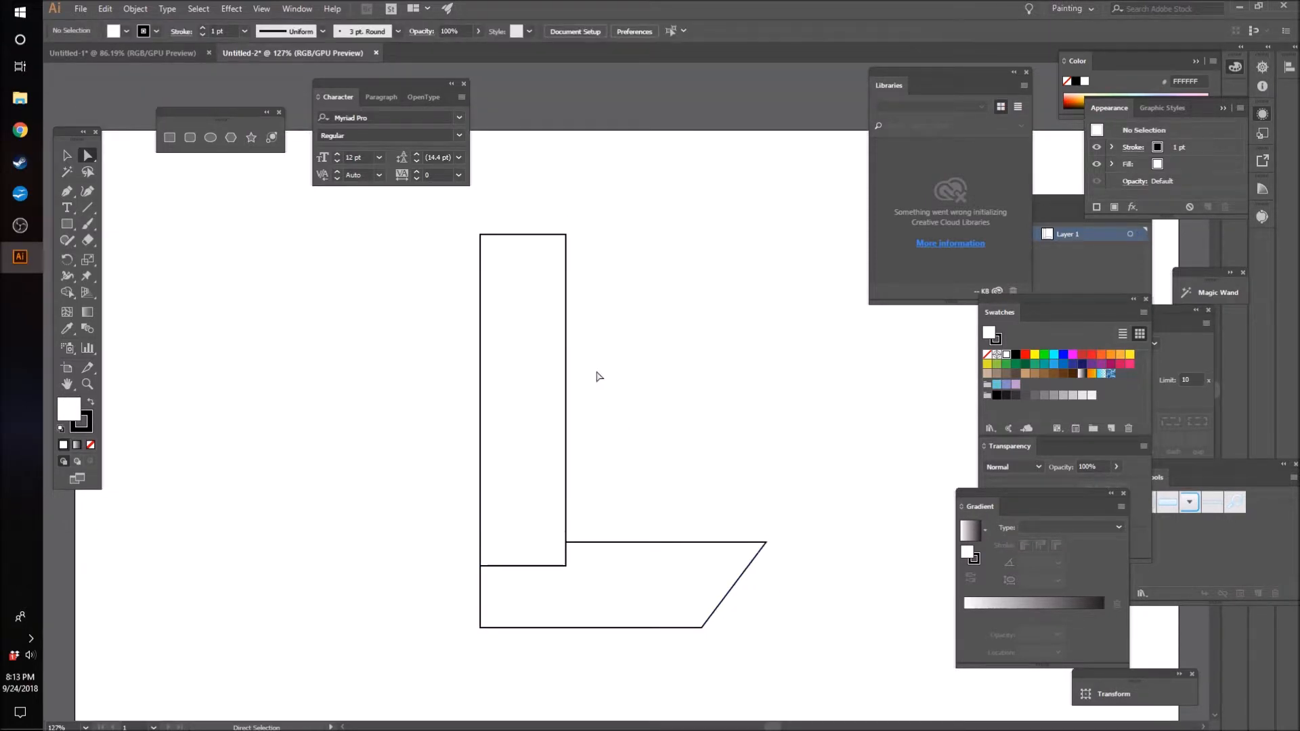
pyautogui.press('p')
pyautogui.click(481, 236)
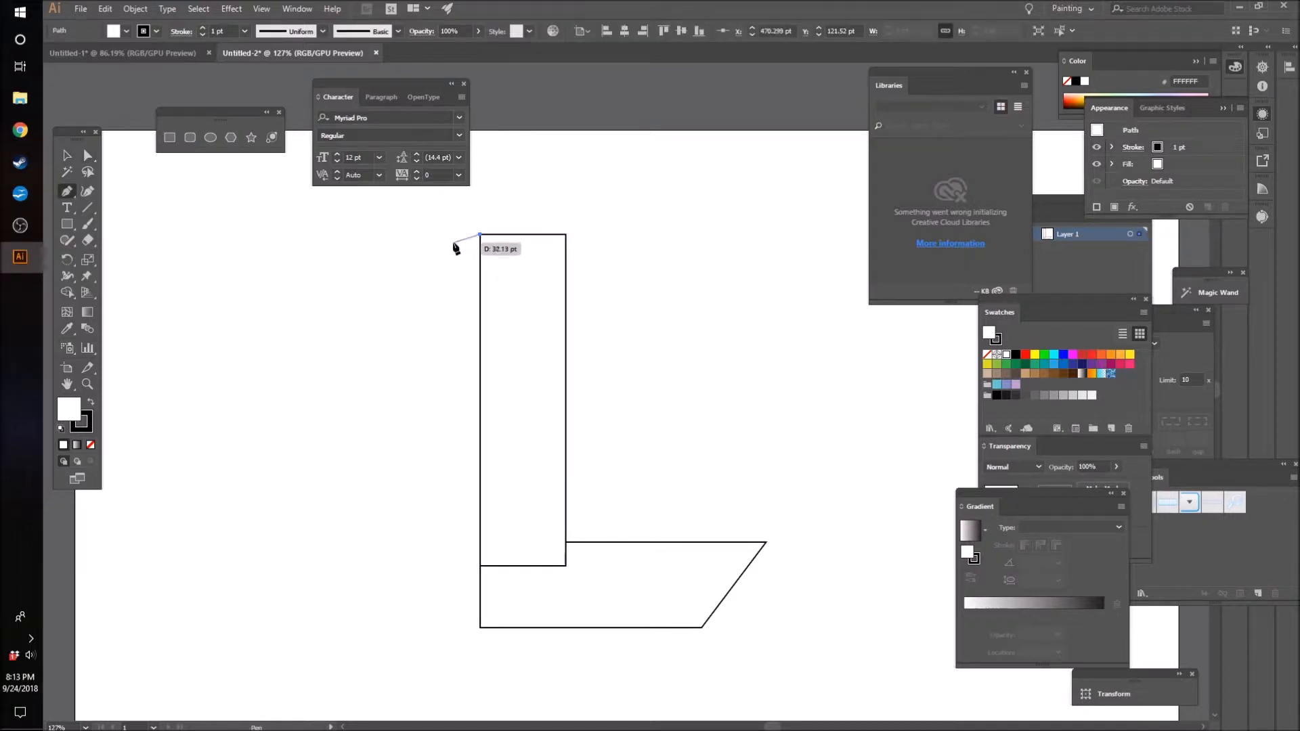
pyautogui.click(384, 236)
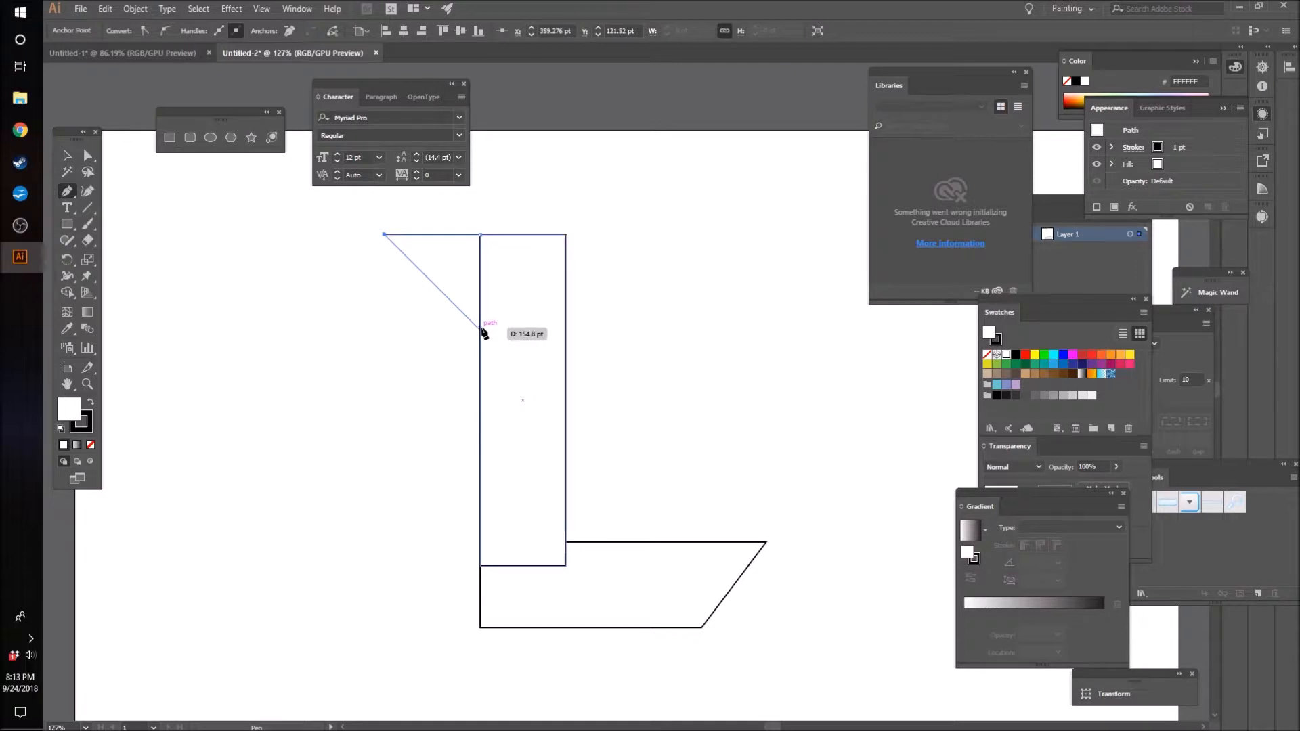
pyautogui.click(480, 329)
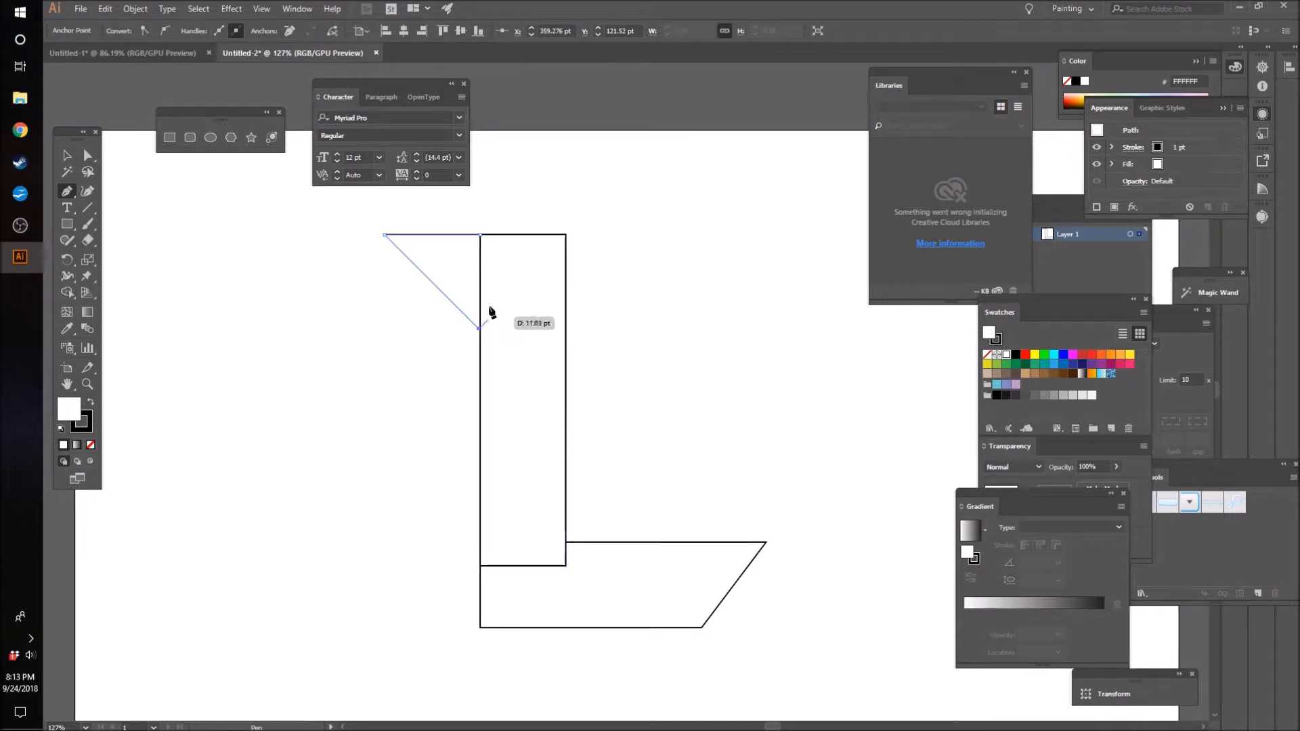
pyautogui.hotkey('ctrl', 'z')
pyautogui.hotkey('ctrl', 'z')
pyautogui.press('ctrl')
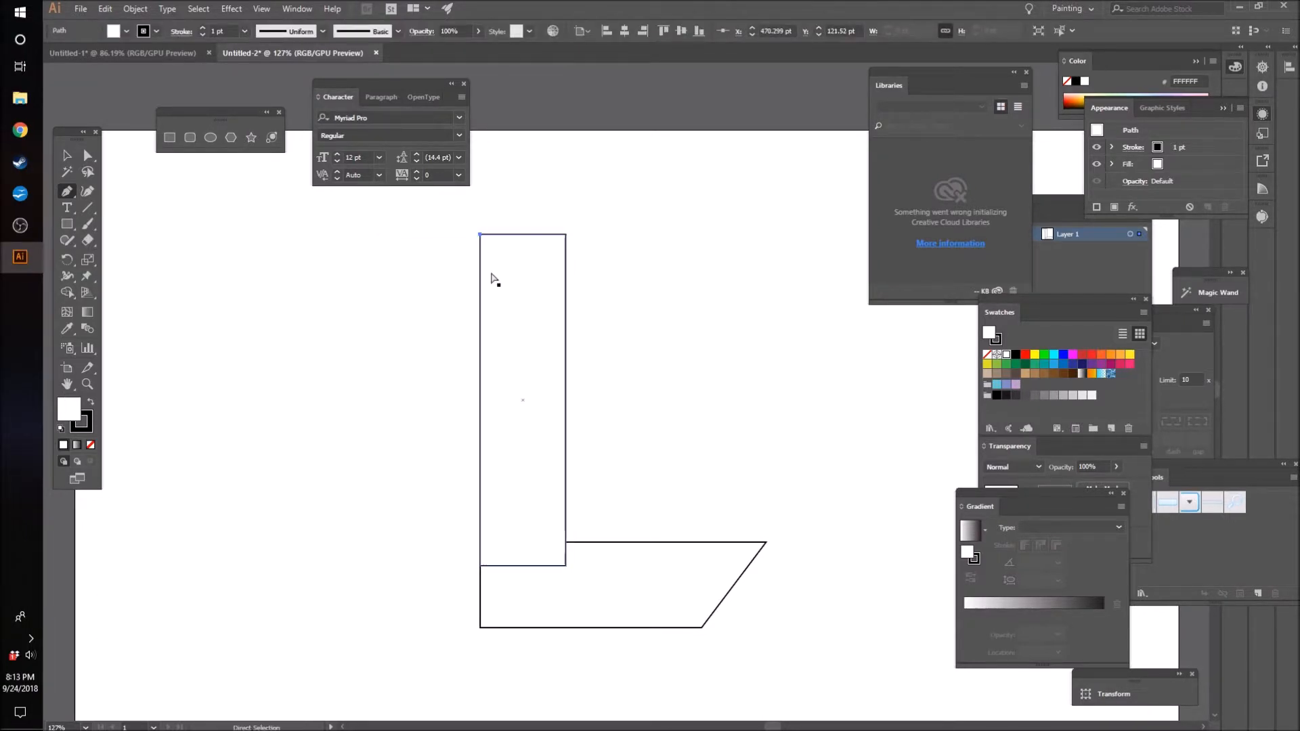
pyautogui.hotkey('ctrl', 'shift', 'z')
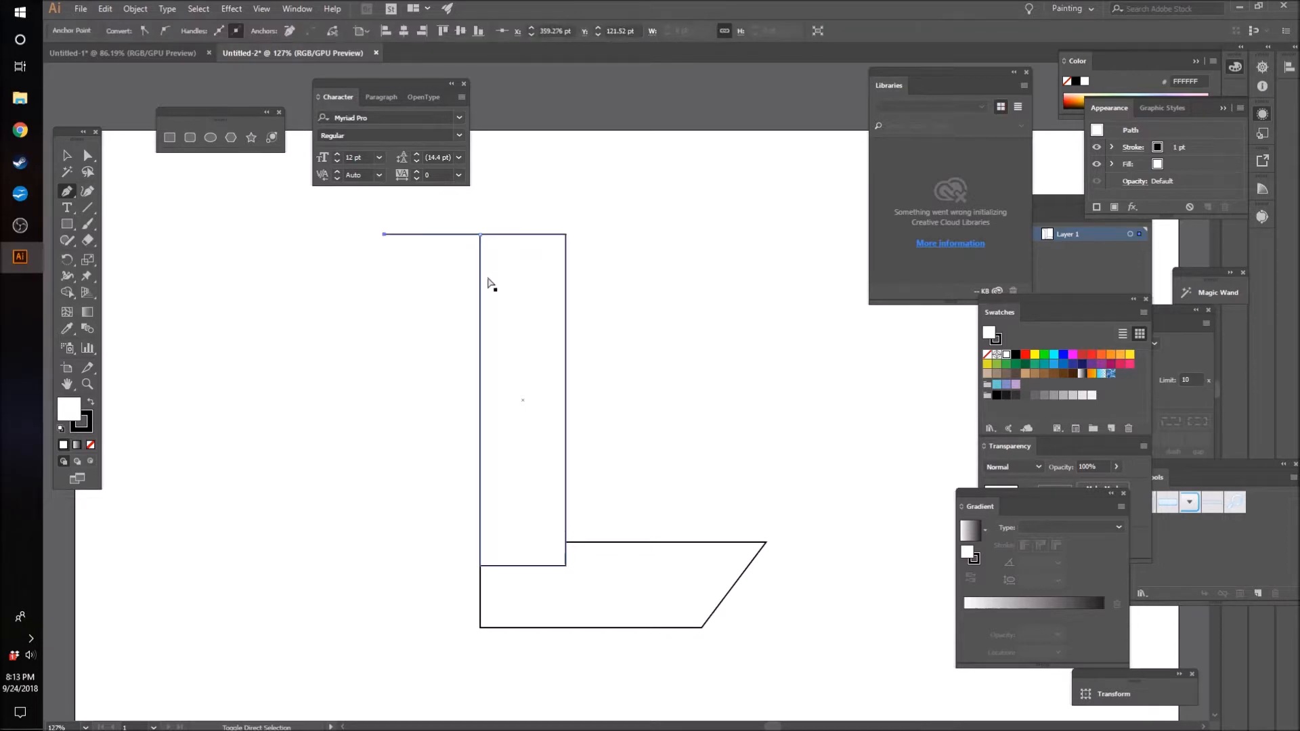
# Run the path diagonally down to a point just inside the upright and close it into a triangle at the upright's top left corner.
pyautogui.click(487, 337)
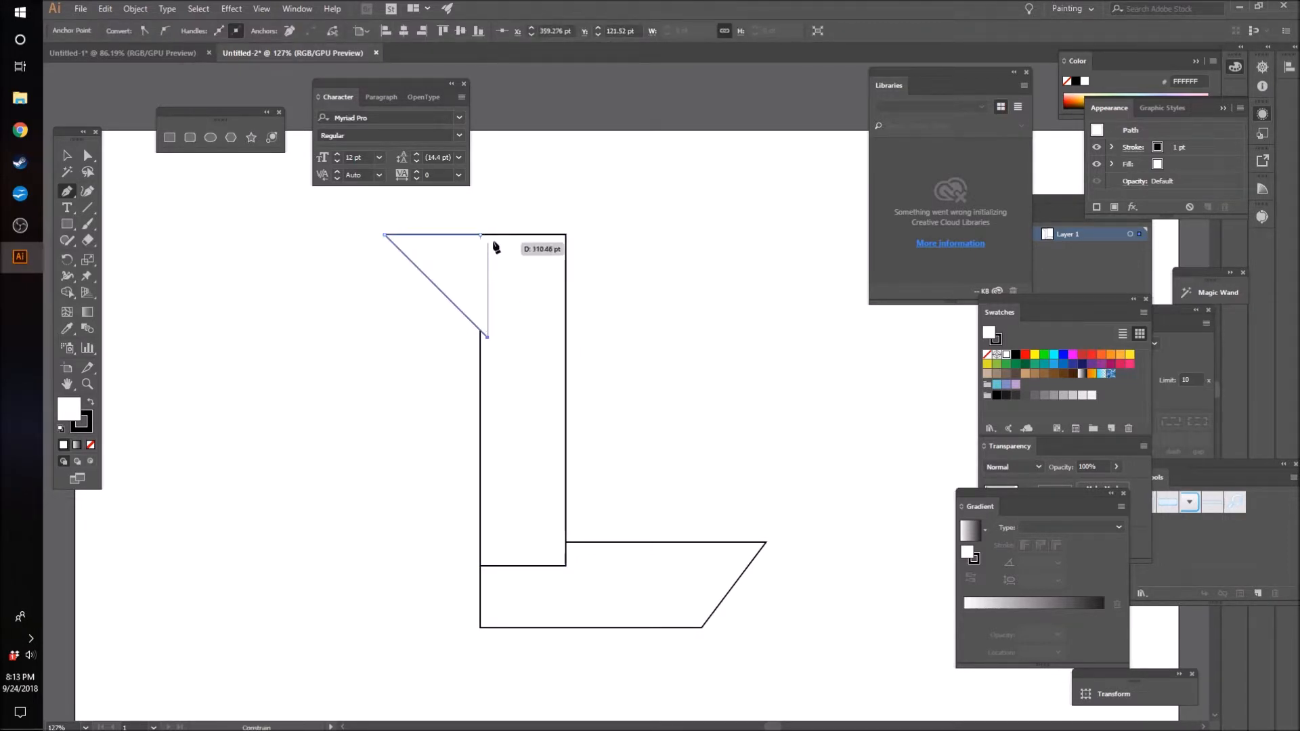
pyautogui.click(482, 236)
pyautogui.click(66, 158)
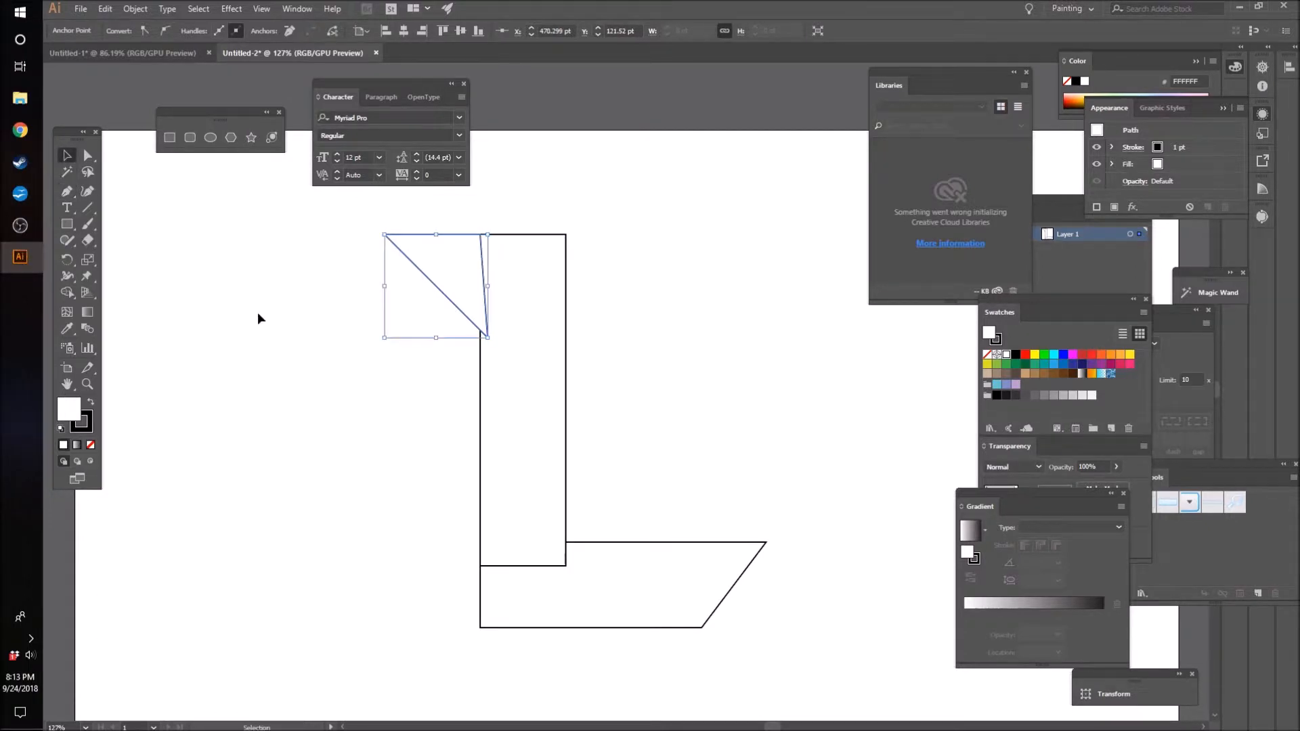
pyautogui.click(265, 318)
# Remove the fill from the triangle, the upright and the base.
pyautogui.moveTo(325, 220); pyautogui.dragTo(758, 613)
pyautogui.click(986, 354)
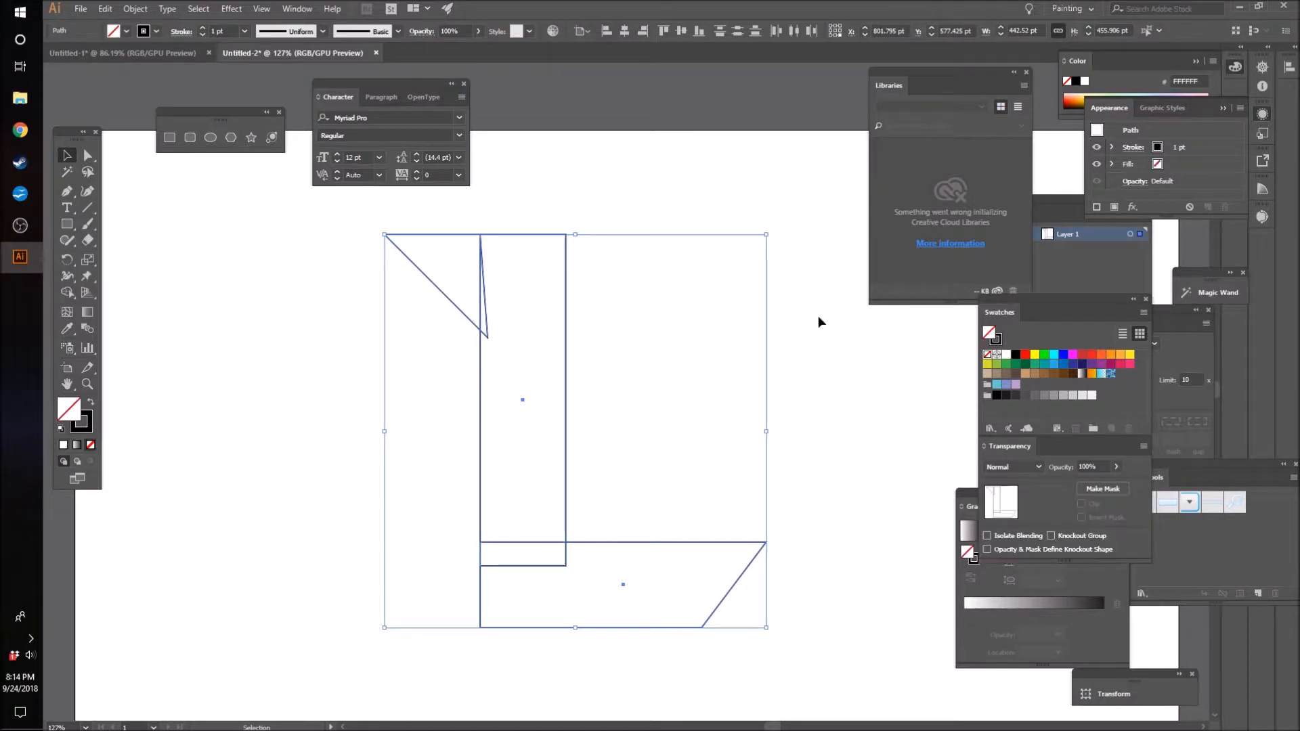
pyautogui.click(717, 163)
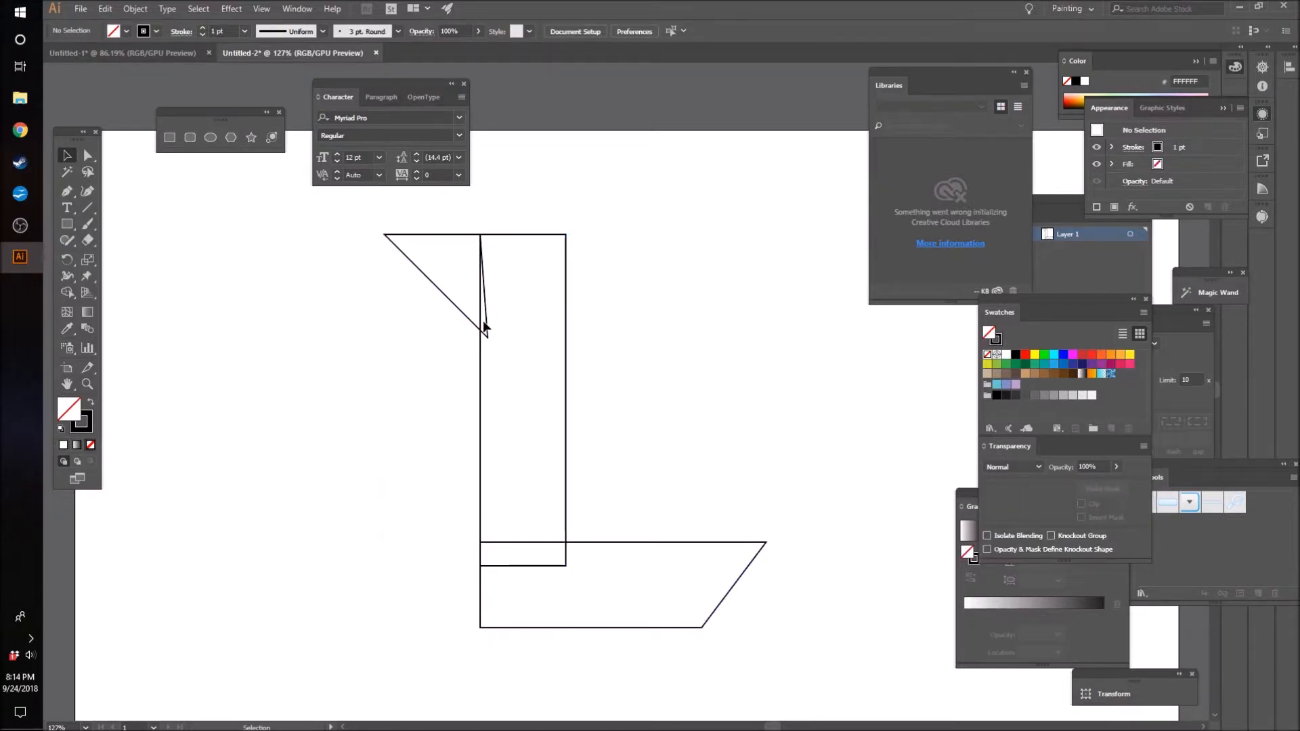
# Merge the triangle, upright and base into one continuous outline with the Shape Builder tool.
pyautogui.press('z')
pyautogui.moveTo(485, 321); pyautogui.dragTo(760, 339)
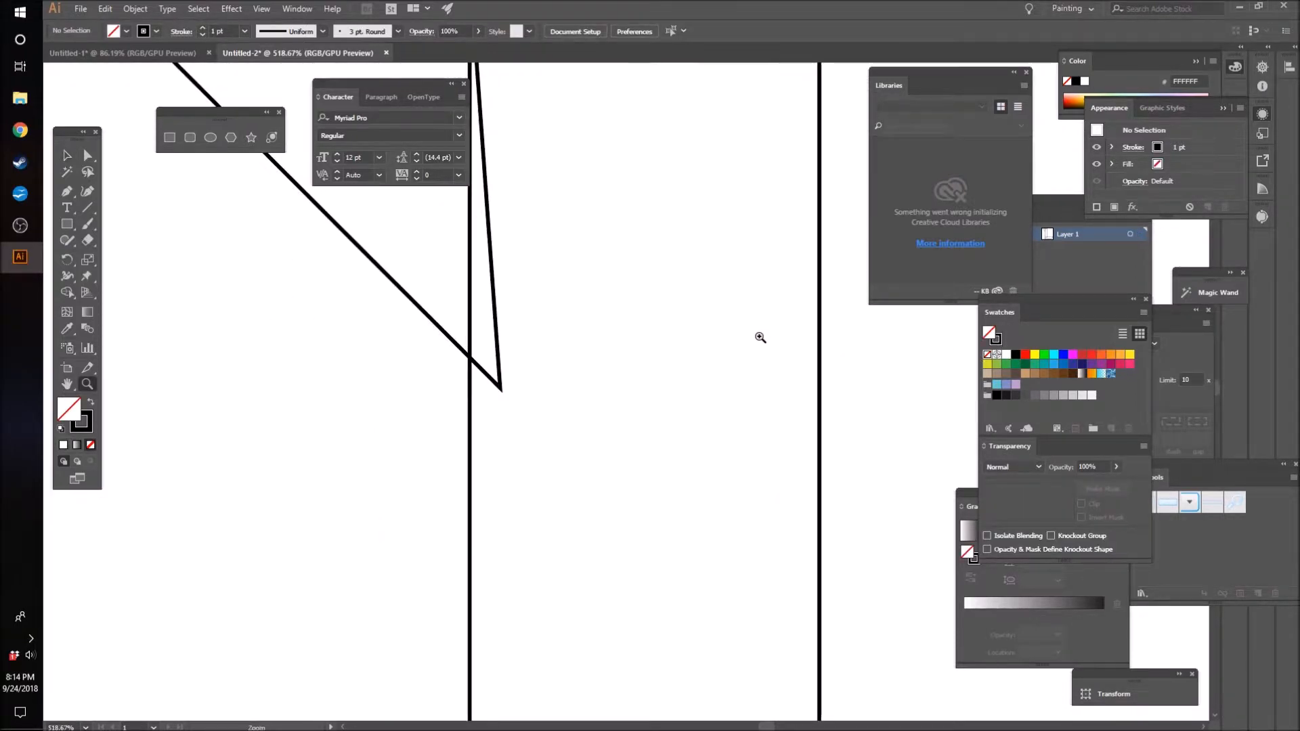
pyautogui.scroll(3, 580, 346)
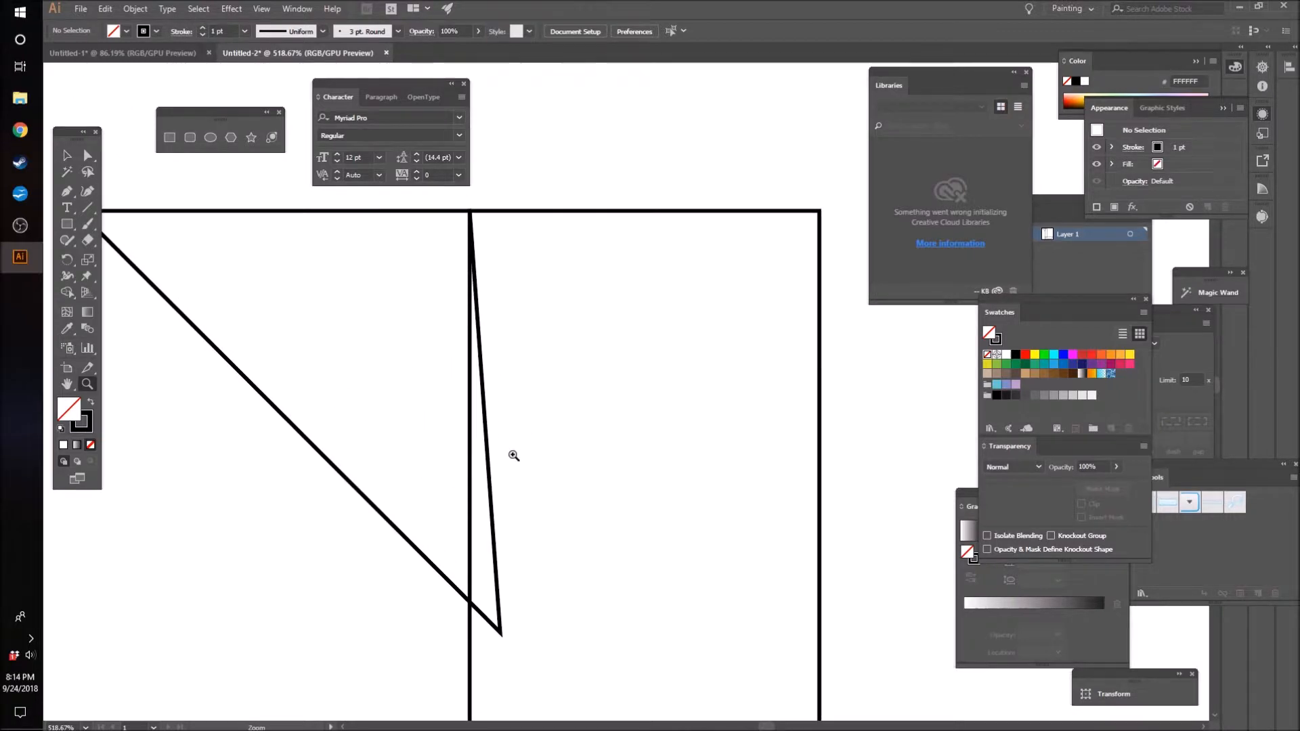
pyautogui.moveTo(464, 479)
pyautogui.mouseDown()
pyautogui.moveTo(589, 438)
pyautogui.moveTo(232, 488)
pyautogui.moveTo(460, 465)
pyautogui.moveTo(370, 464)
pyautogui.mouseUp()
pyautogui.scroll(-3, 476, 426)
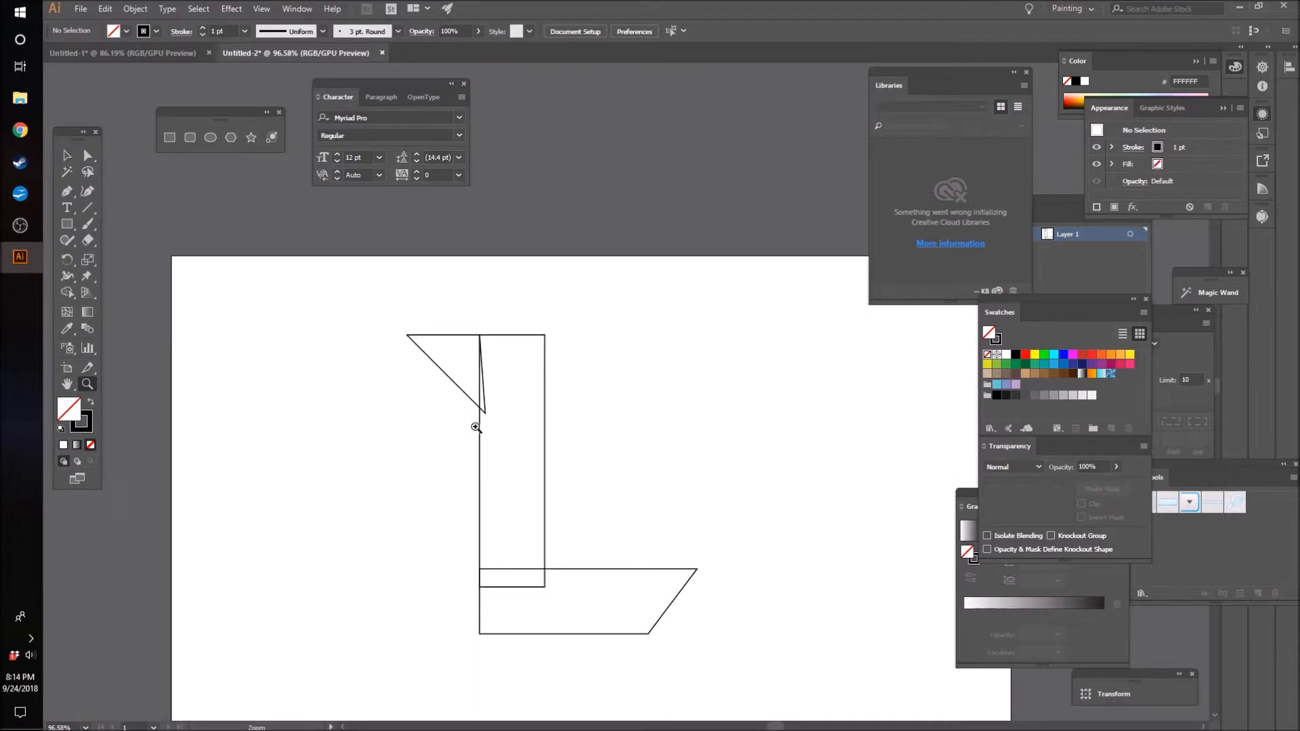
pyautogui.click(67, 157)
pyautogui.moveTo(541, 400); pyautogui.dragTo(775, 595)
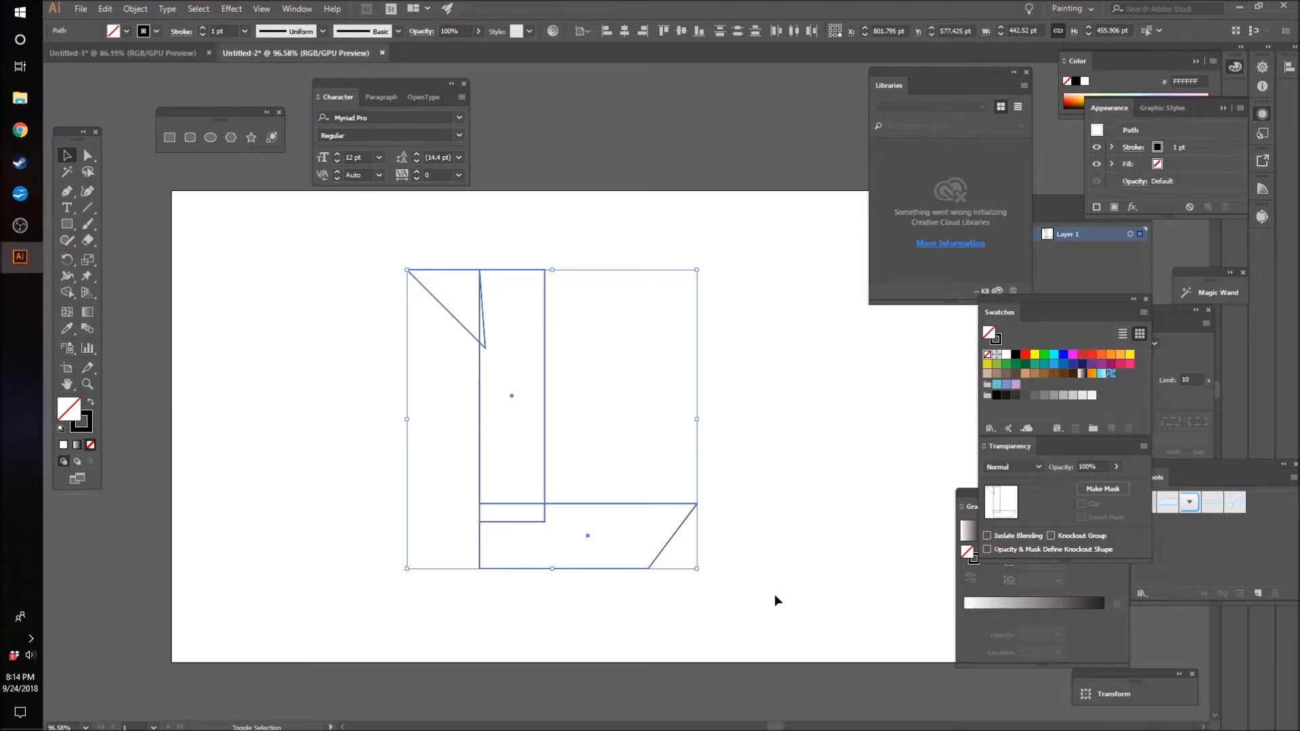
pyautogui.hotkey('shift', 'm')
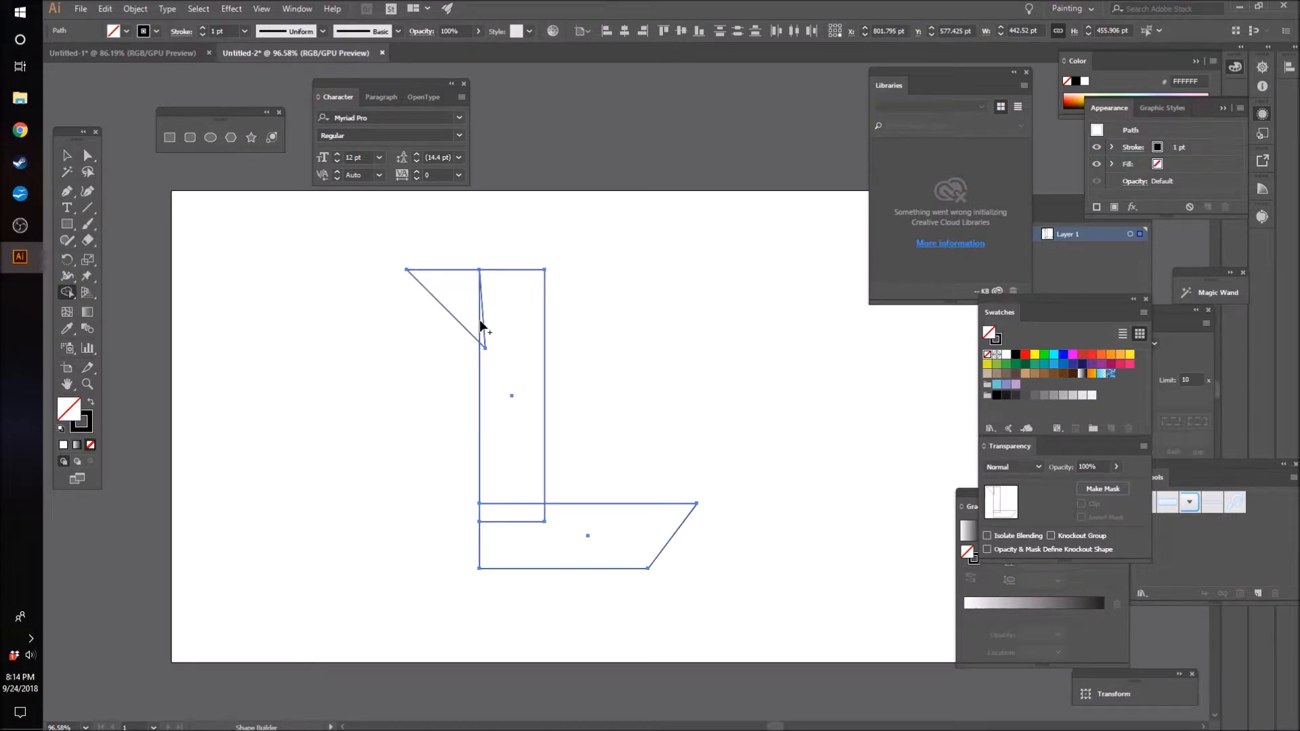
pyautogui.moveTo(460, 296)
pyautogui.mouseDown()
pyautogui.moveTo(508, 337)
pyautogui.moveTo(514, 404)
pyautogui.mouseUp()
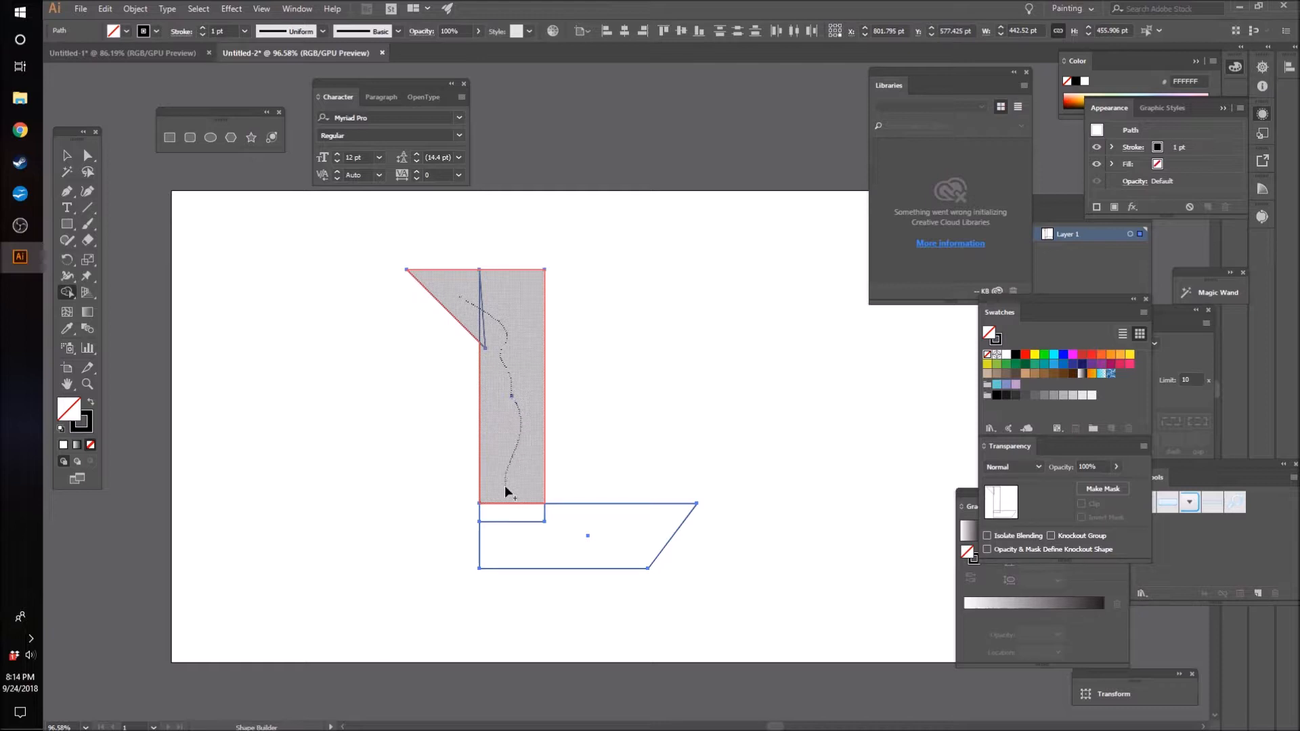
pyautogui.moveTo(505, 502)
pyautogui.mouseDown()
pyautogui.moveTo(507, 527)
pyautogui.moveTo(598, 546)
pyautogui.mouseUp()
pyautogui.click(66, 155)
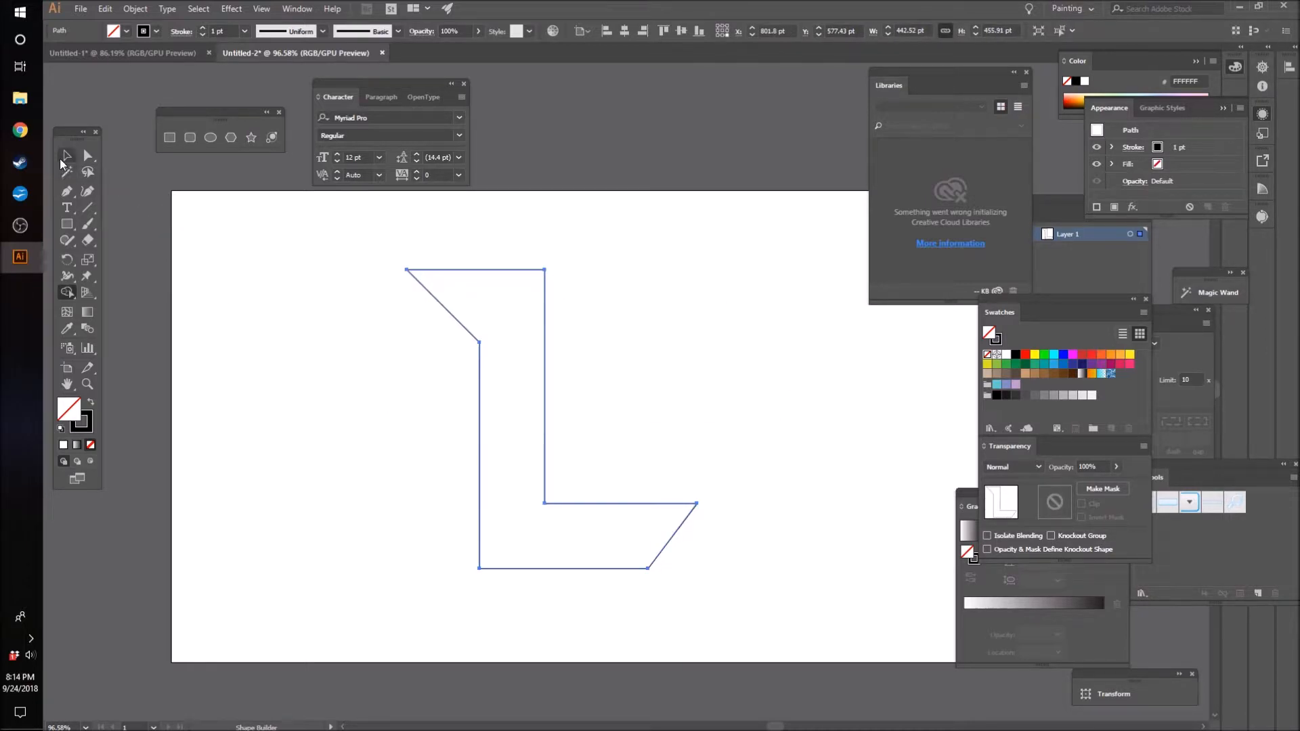
pyautogui.click(325, 358)
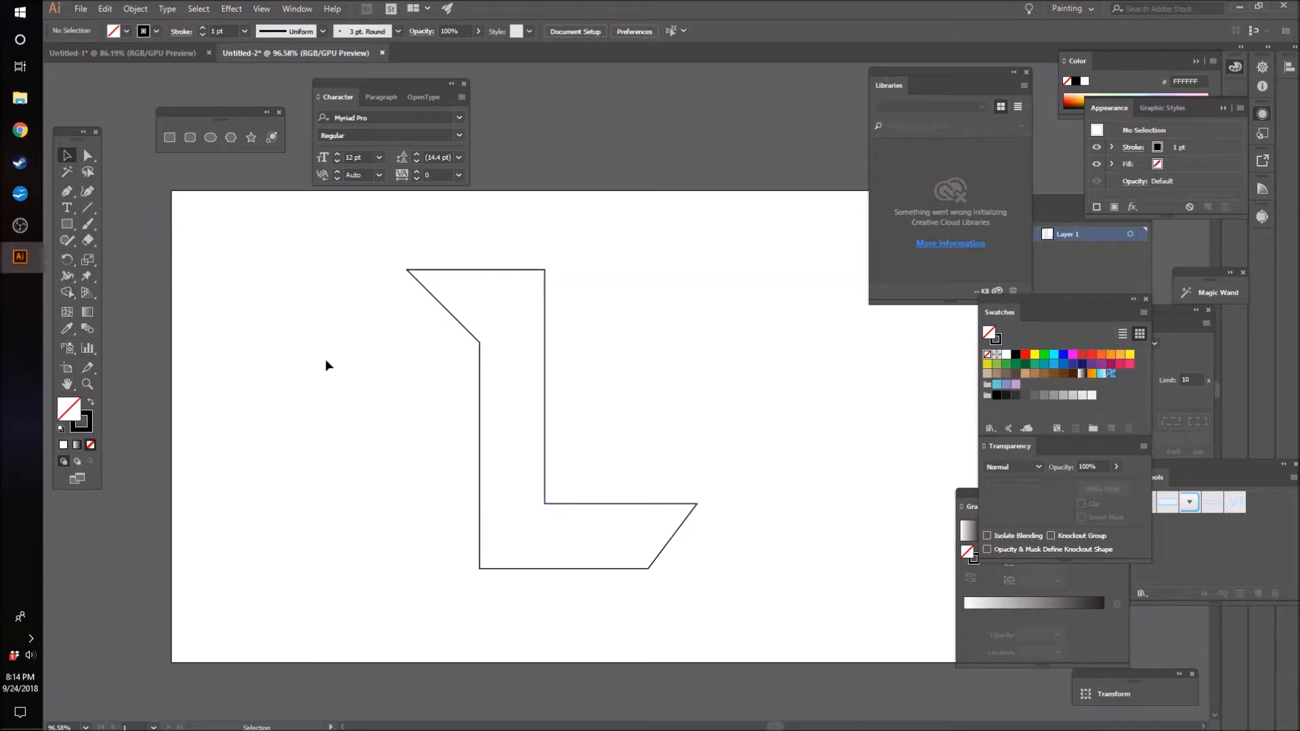
# Center the merged outline horizontally and vertically on the artboard.
pyautogui.moveTo(302, 230); pyautogui.dragTo(732, 605)
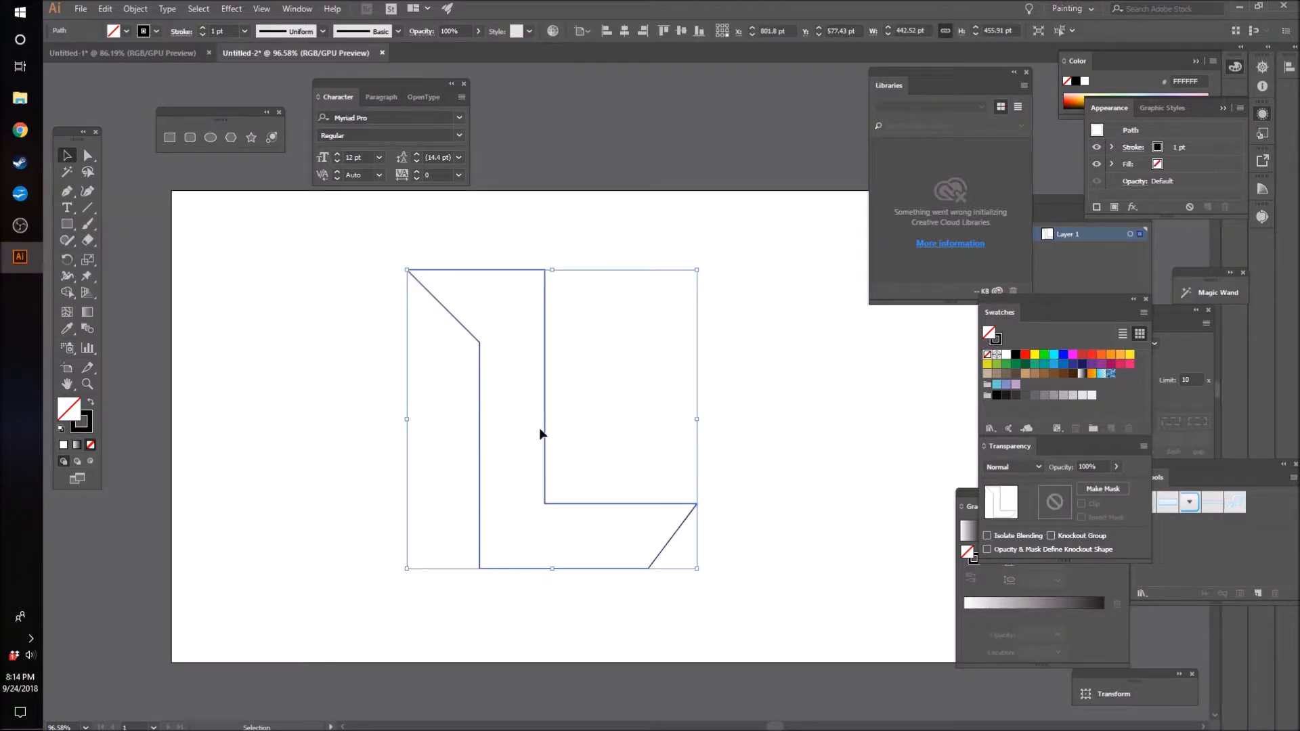
pyautogui.moveTo(545, 439); pyautogui.dragTo(584, 440)
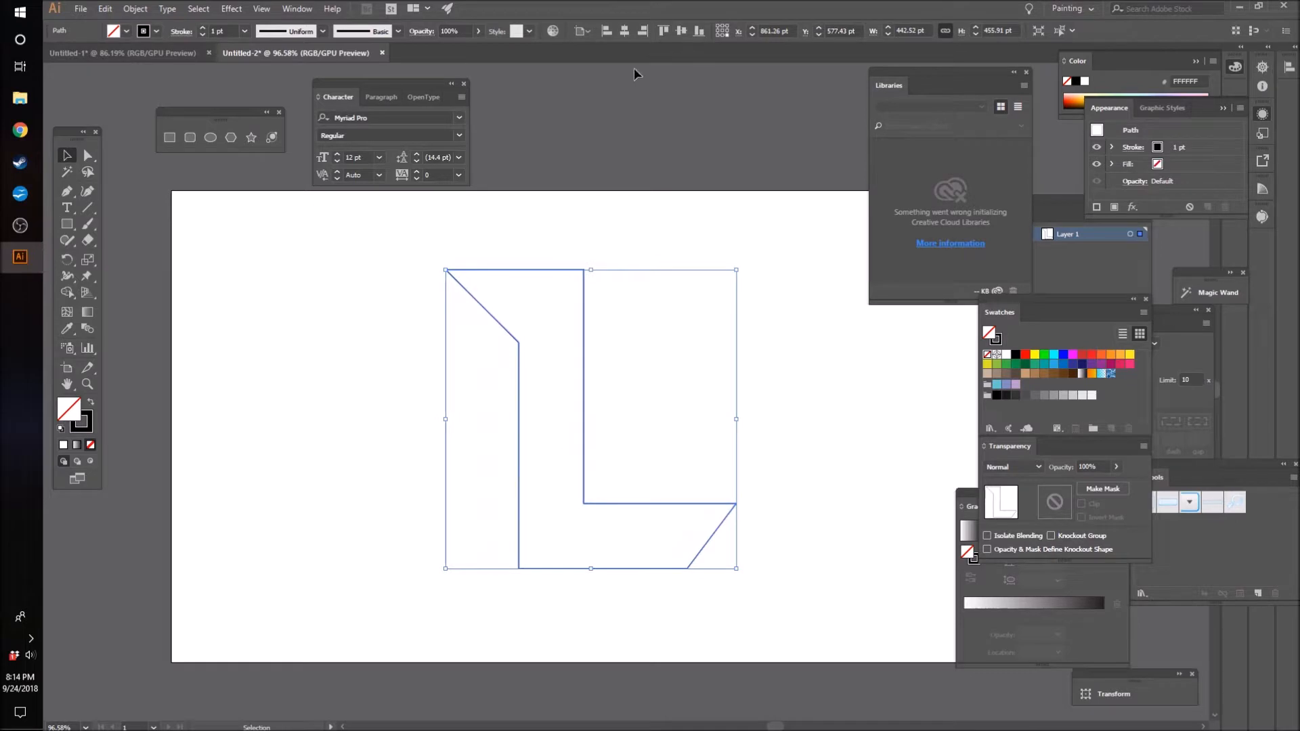
pyautogui.click(684, 31)
pyautogui.click(725, 205)
pyautogui.scroll(-1, 731, 211)
pyautogui.scroll(1, 735, 216)
pyautogui.moveTo(775, 725); pyautogui.dragTo(786, 726)
pyautogui.scroll(-5, 581, 490)
pyautogui.scroll(2, 520, 450)
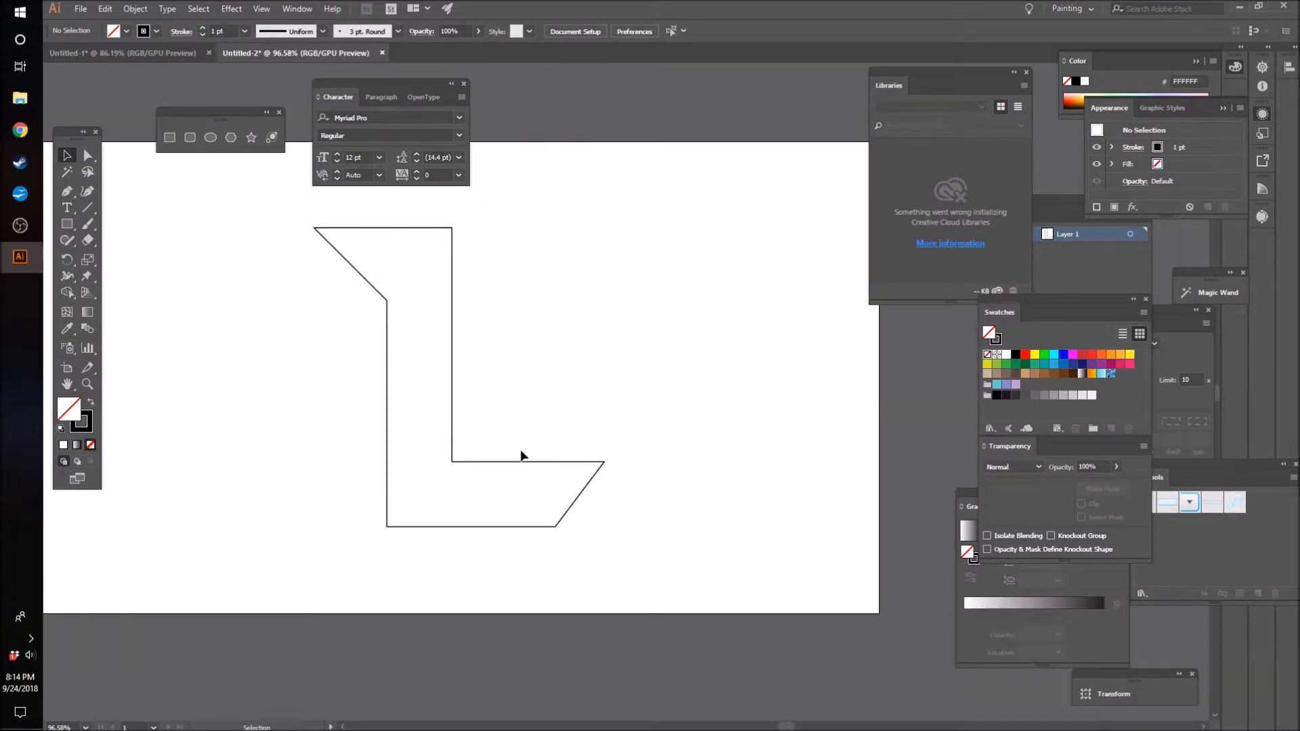
pyautogui.press('z')
pyautogui.moveTo(435, 444); pyautogui.dragTo(553, 421)
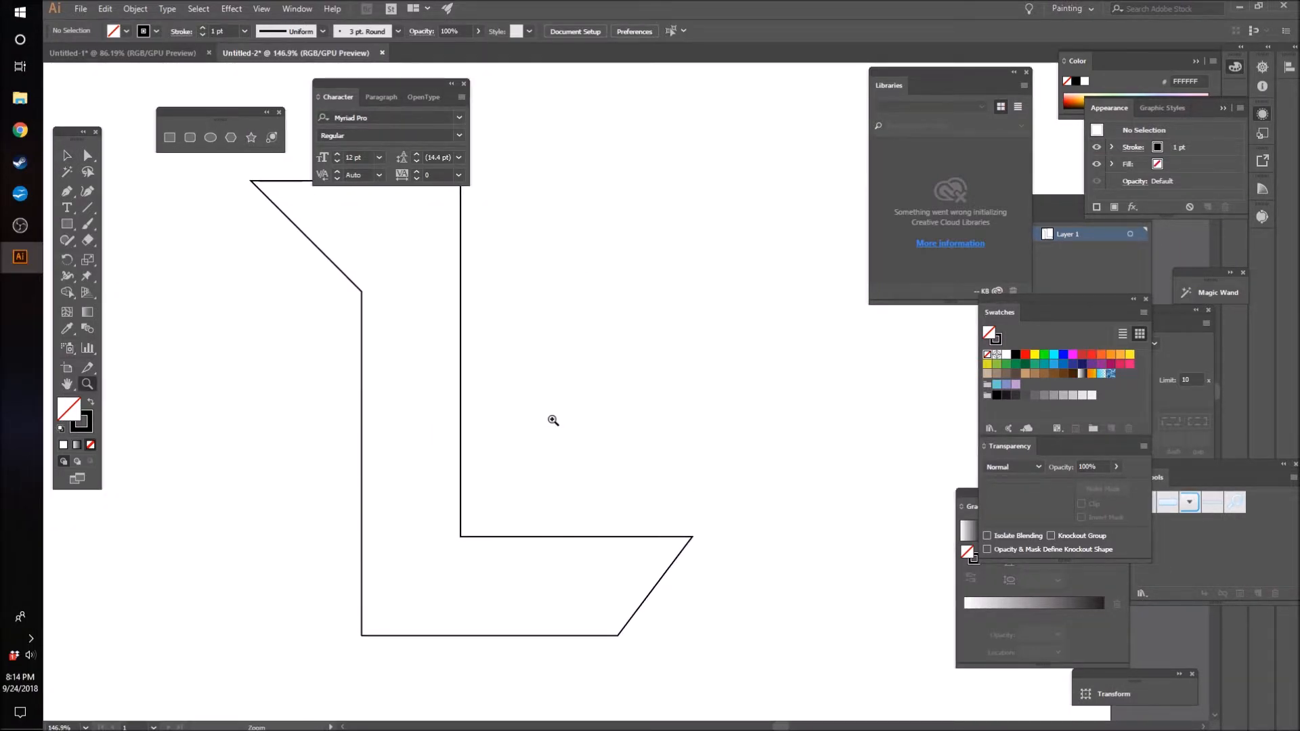
pyautogui.press('p')
pyautogui.moveTo(764, 557); pyautogui.dragTo(93, 585)
pyautogui.hotkey('ctrl', 'z')
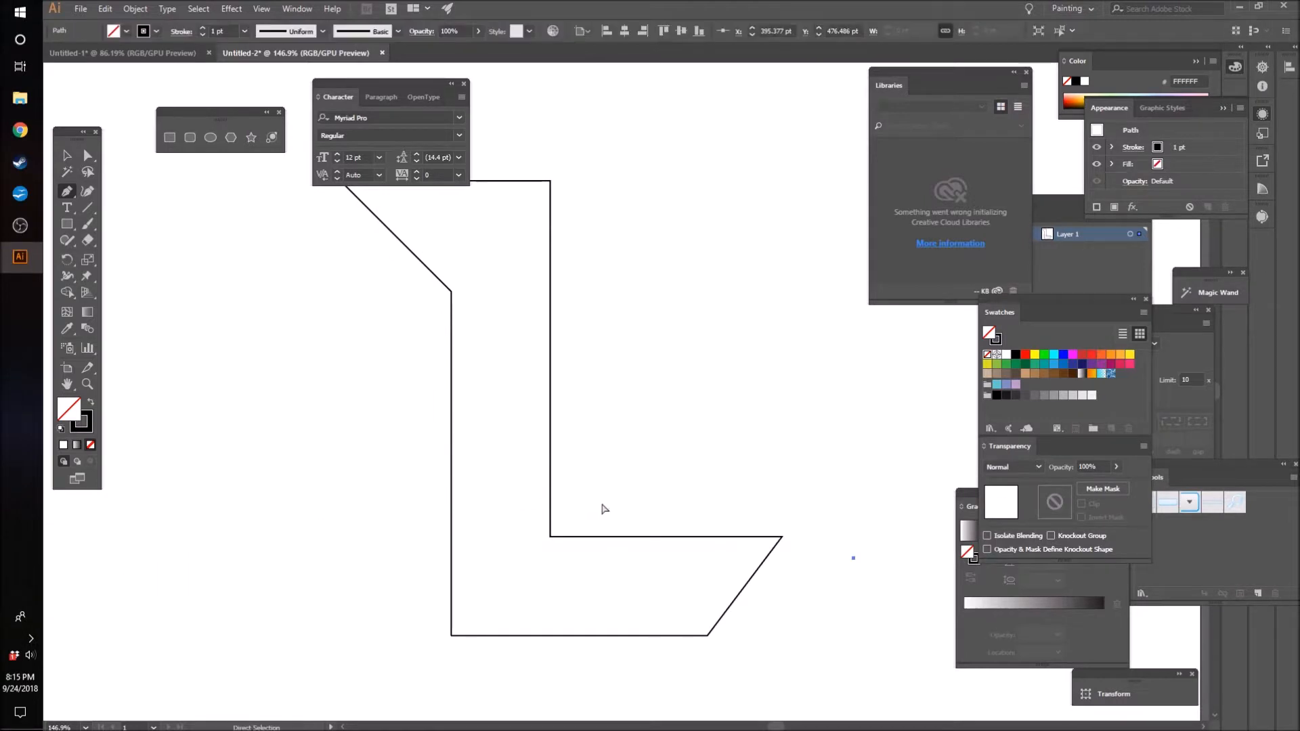
pyautogui.hotkey('ctrl', 'z')
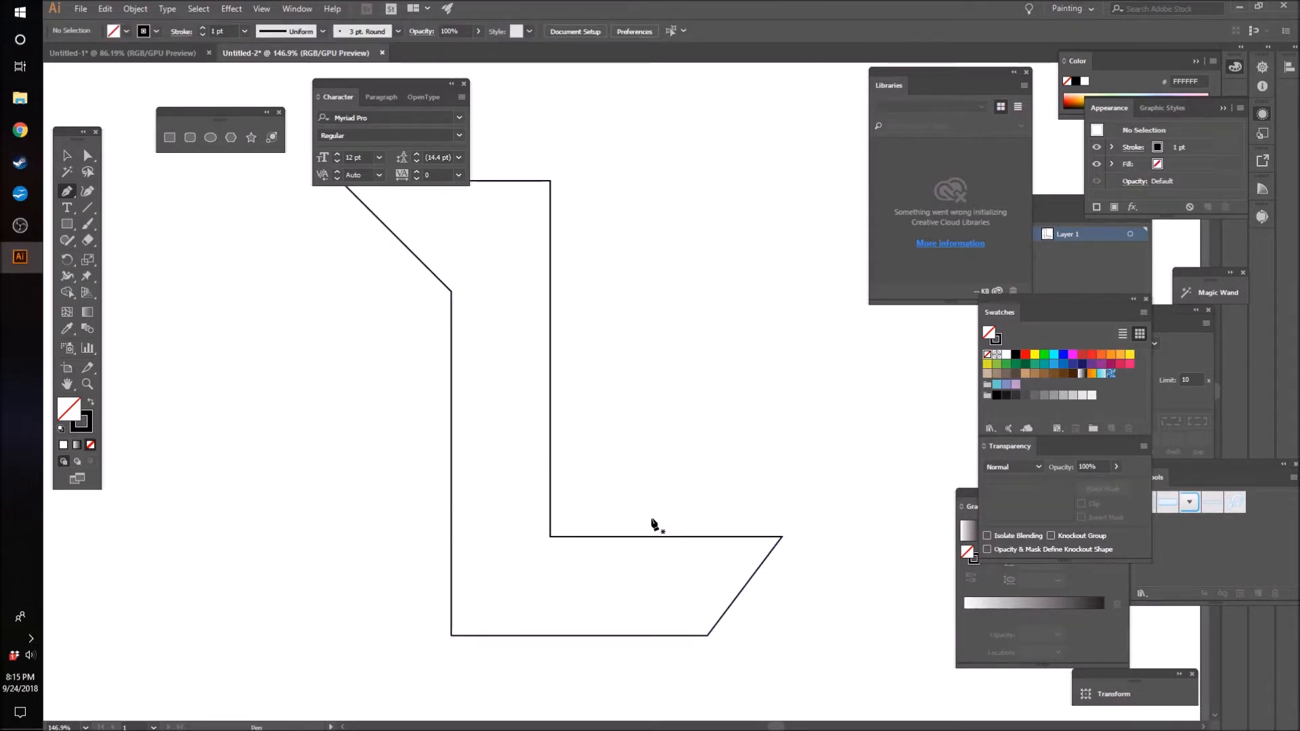
pyautogui.click(628, 514)
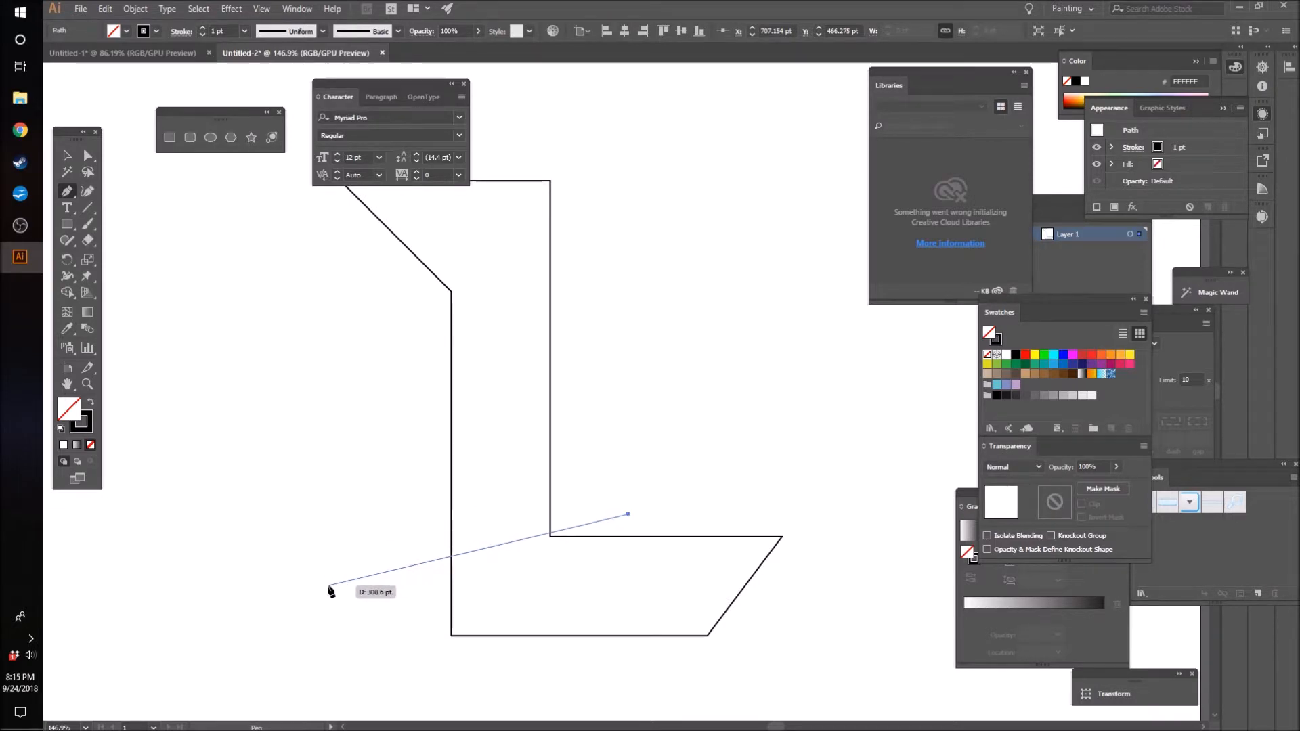
pyautogui.moveTo(327, 585); pyautogui.dragTo(200, 692)
pyautogui.hotkey('ctrl', 'z')
pyautogui.hotkey('ctrl', 'z')
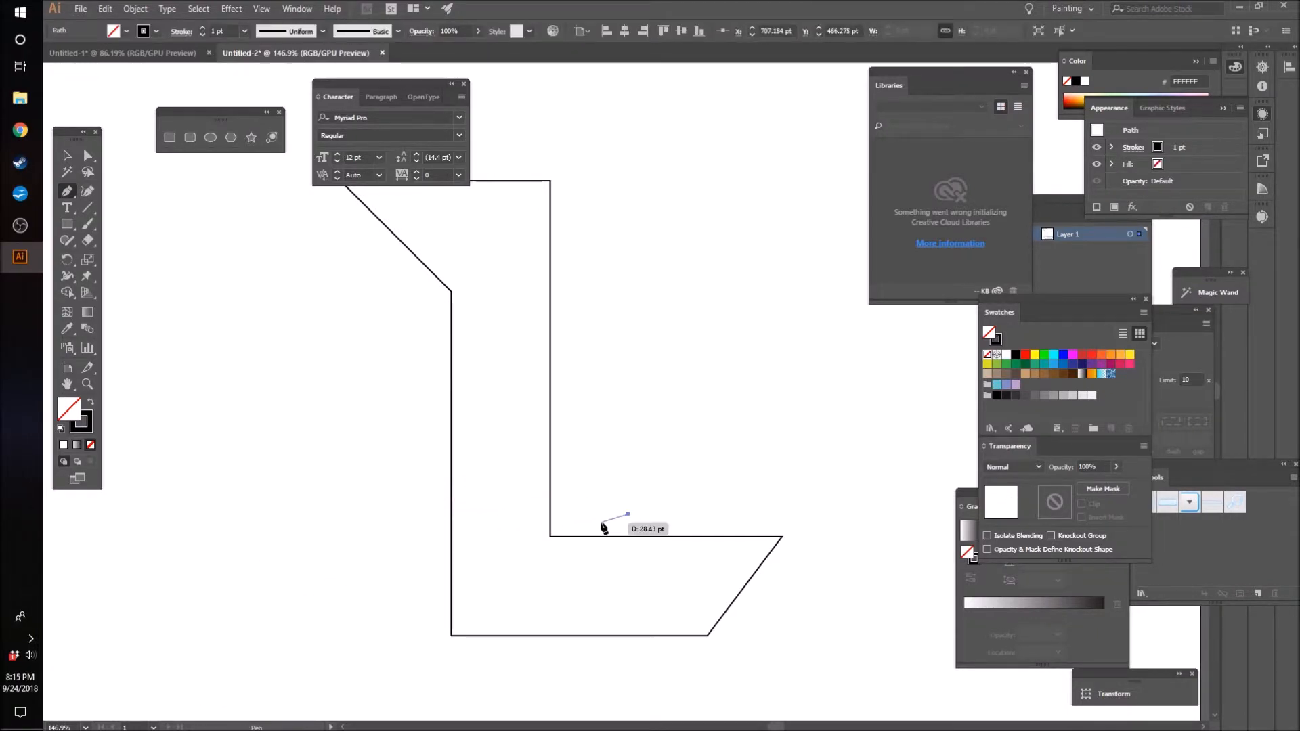
pyautogui.click(599, 531)
pyautogui.moveTo(321, 509); pyautogui.dragTo(256, 562)
pyautogui.hotkey('ctrl', 'z')
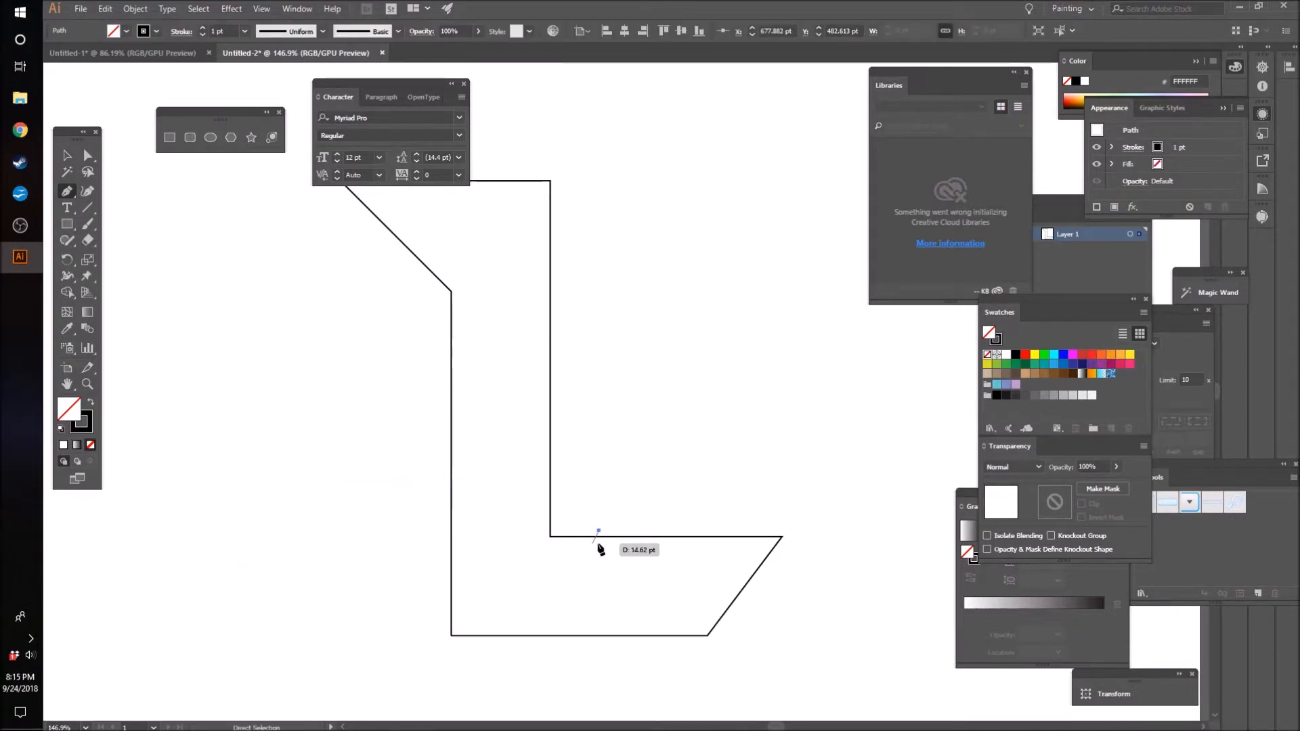
pyautogui.hotkey('ctrl', 'z')
# Draw an open curved path with the Pen tool from just beside the inner corner across the upright to its outer side.
pyautogui.click(564, 532)
pyautogui.moveTo(367, 512); pyautogui.dragTo(293, 540)
pyautogui.click(67, 155)
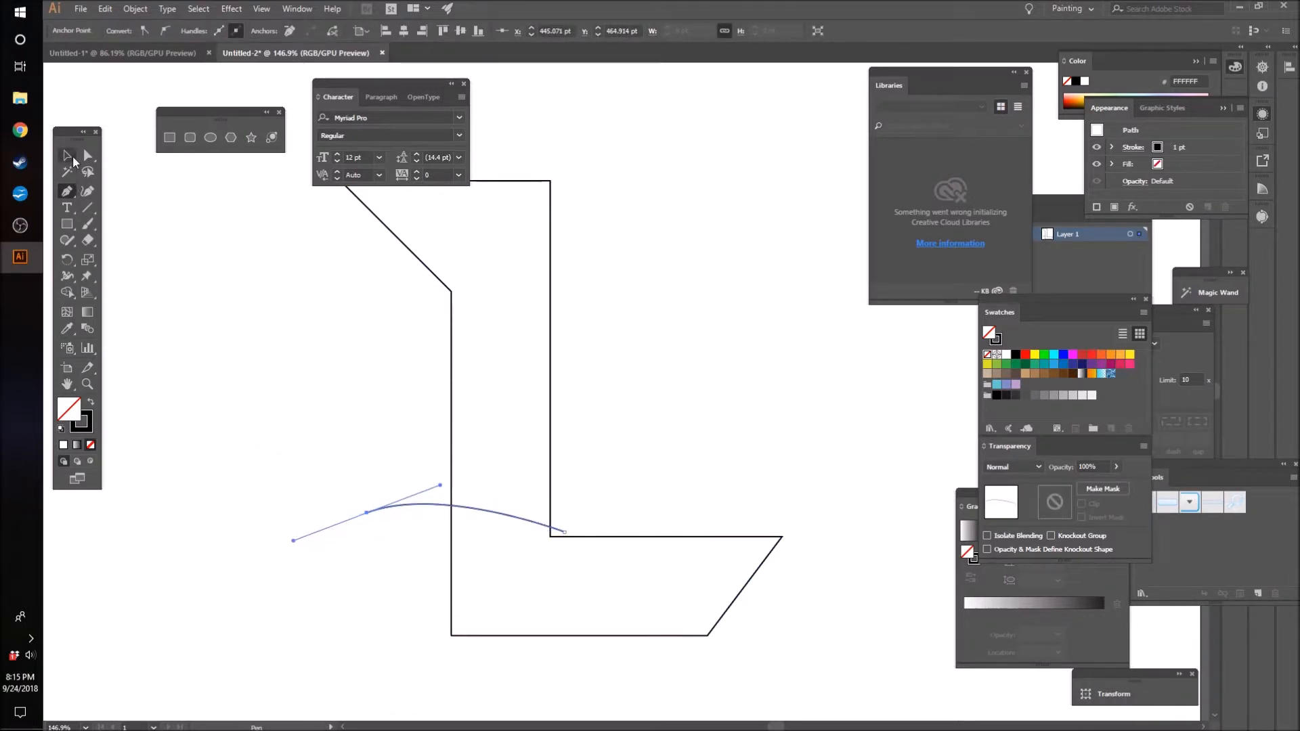
pyautogui.click(220, 323)
# Extend the curved path around the outside of the base and close it at its start near the inner corner.
pyautogui.press('p')
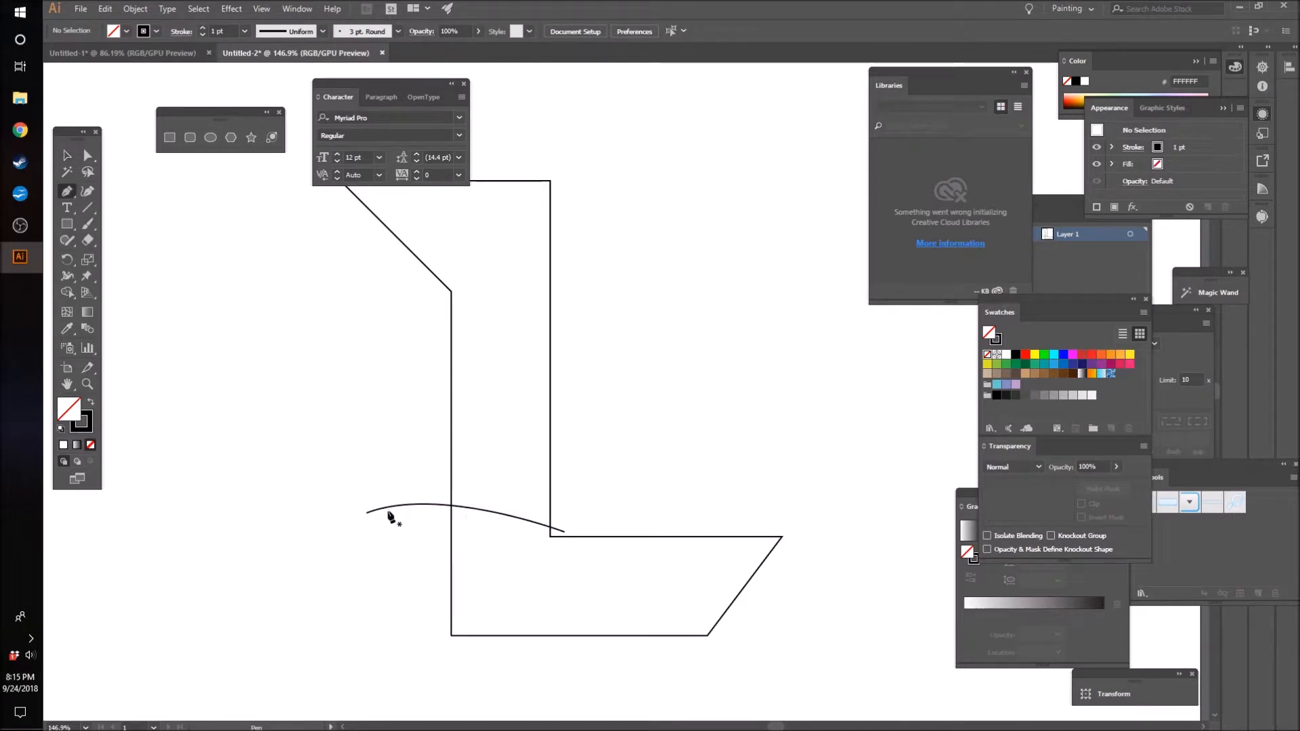
pyautogui.click(366, 512)
pyautogui.click(379, 667)
pyautogui.click(816, 675)
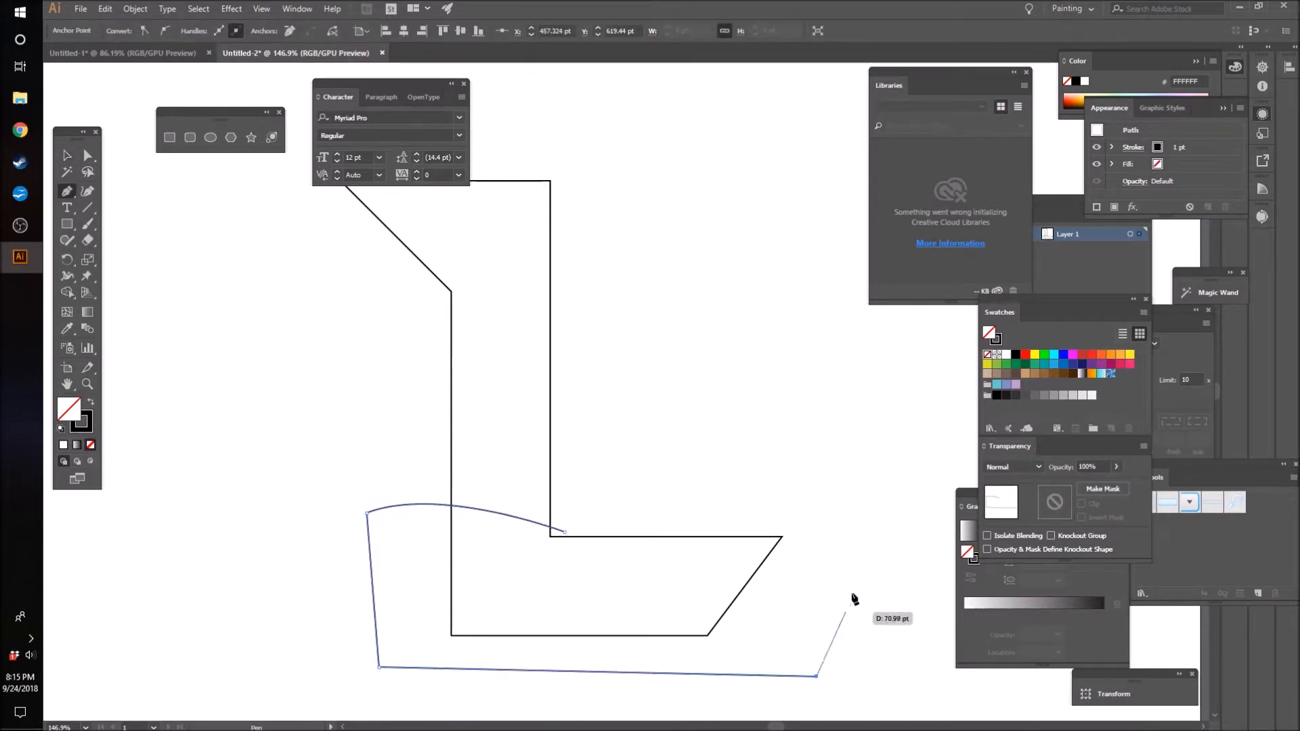
pyautogui.click(566, 531)
# Remove the area outside the L outline with the Shape Builder tool and merge the base regions below the curve into one piece.
pyautogui.click(66, 155)
pyautogui.moveTo(268, 237); pyautogui.dragTo(724, 657)
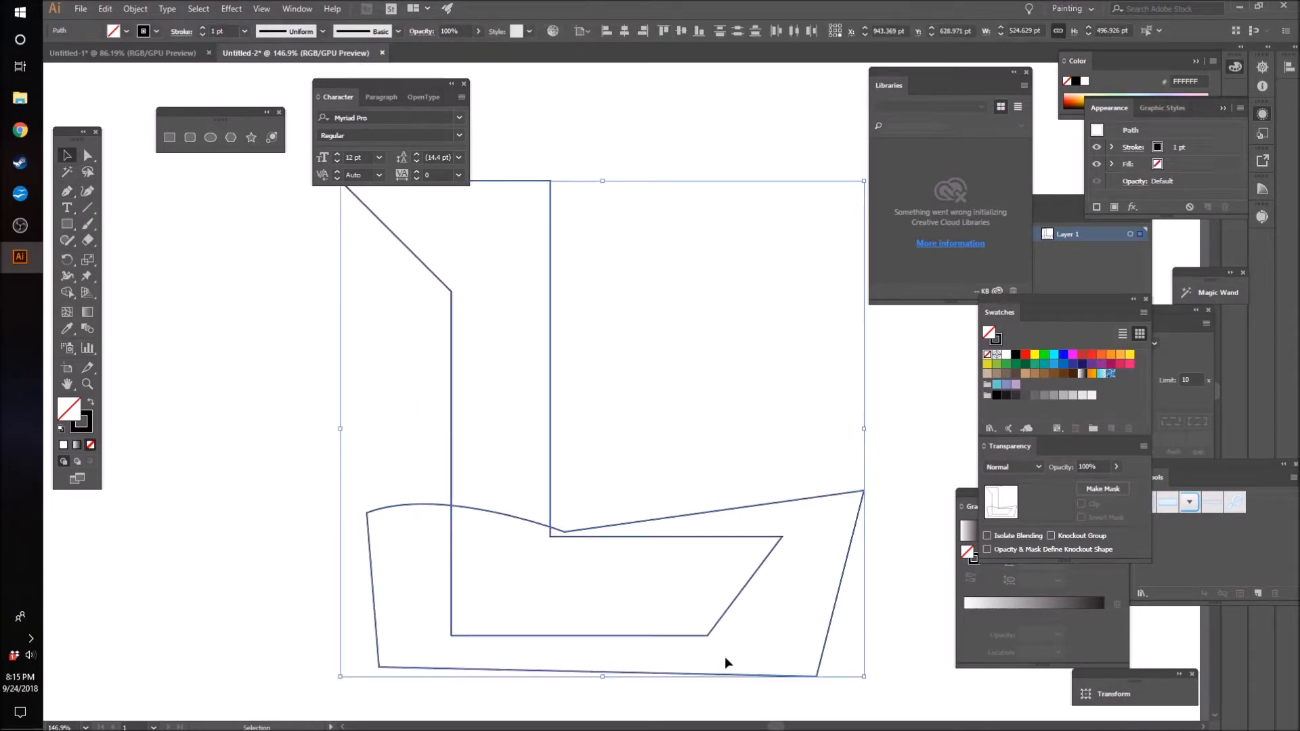
pyautogui.hotkey('shift', 'm')
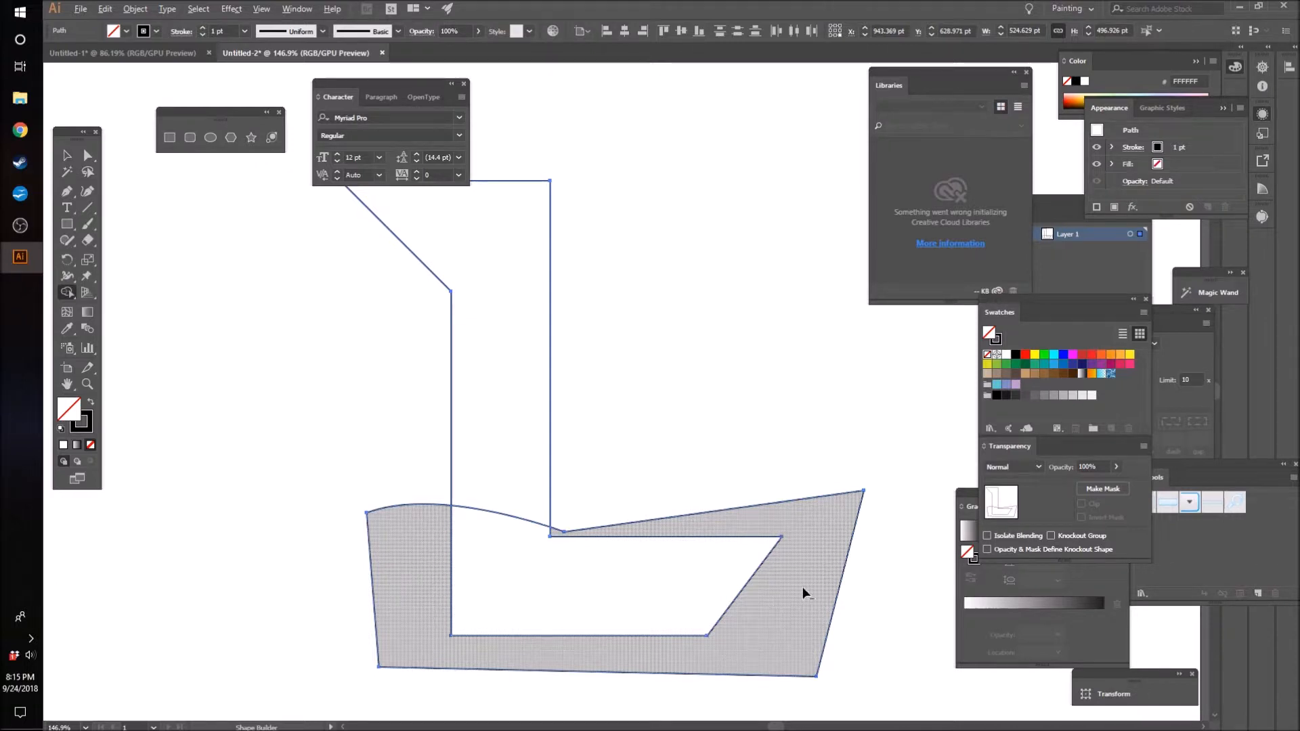
pyautogui.moveTo(811, 543)
pyautogui.mouseDown()
pyautogui.moveTo(777, 653)
pyautogui.moveTo(825, 644)
pyautogui.moveTo(833, 580)
pyautogui.moveTo(796, 571)
pyautogui.moveTo(823, 611)
pyautogui.mouseUp()
pyautogui.moveTo(686, 593)
pyautogui.mouseDown()
pyautogui.moveTo(536, 563)
pyautogui.moveTo(514, 575)
pyautogui.mouseUp()
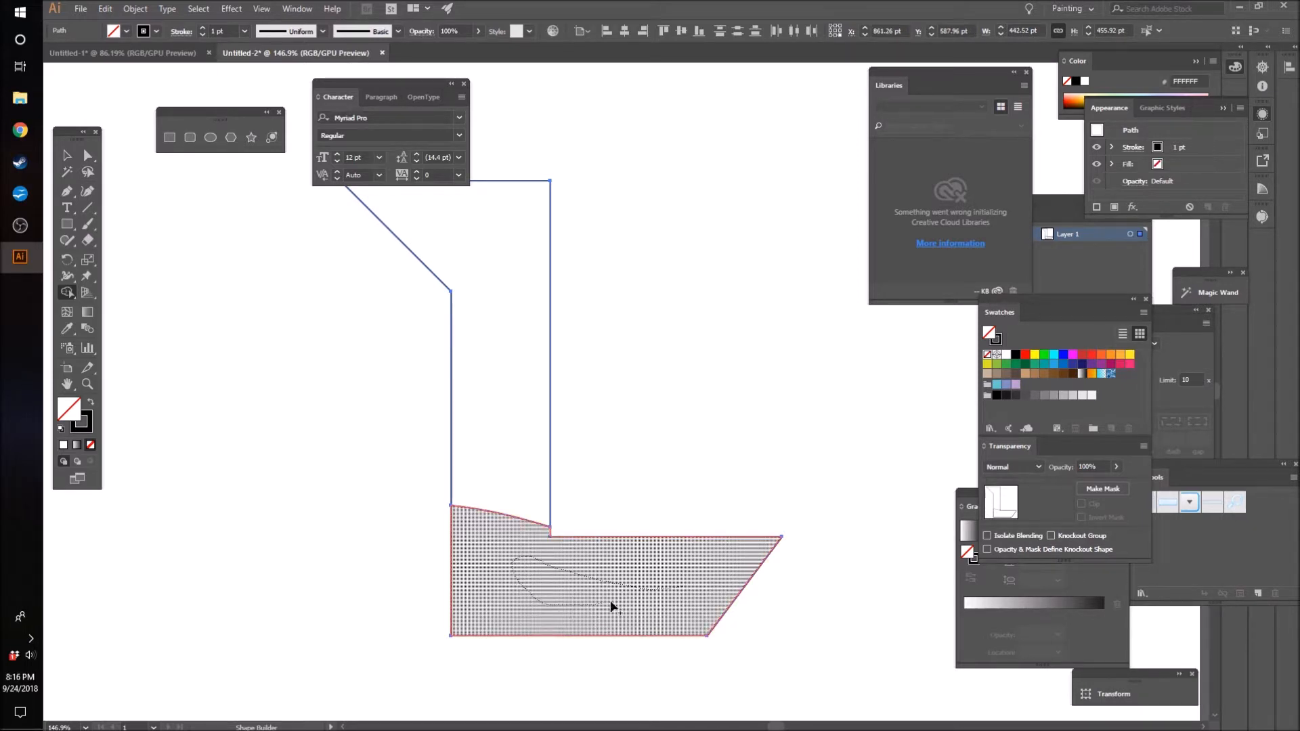
pyautogui.moveTo(667, 574); pyautogui.dragTo(508, 561)
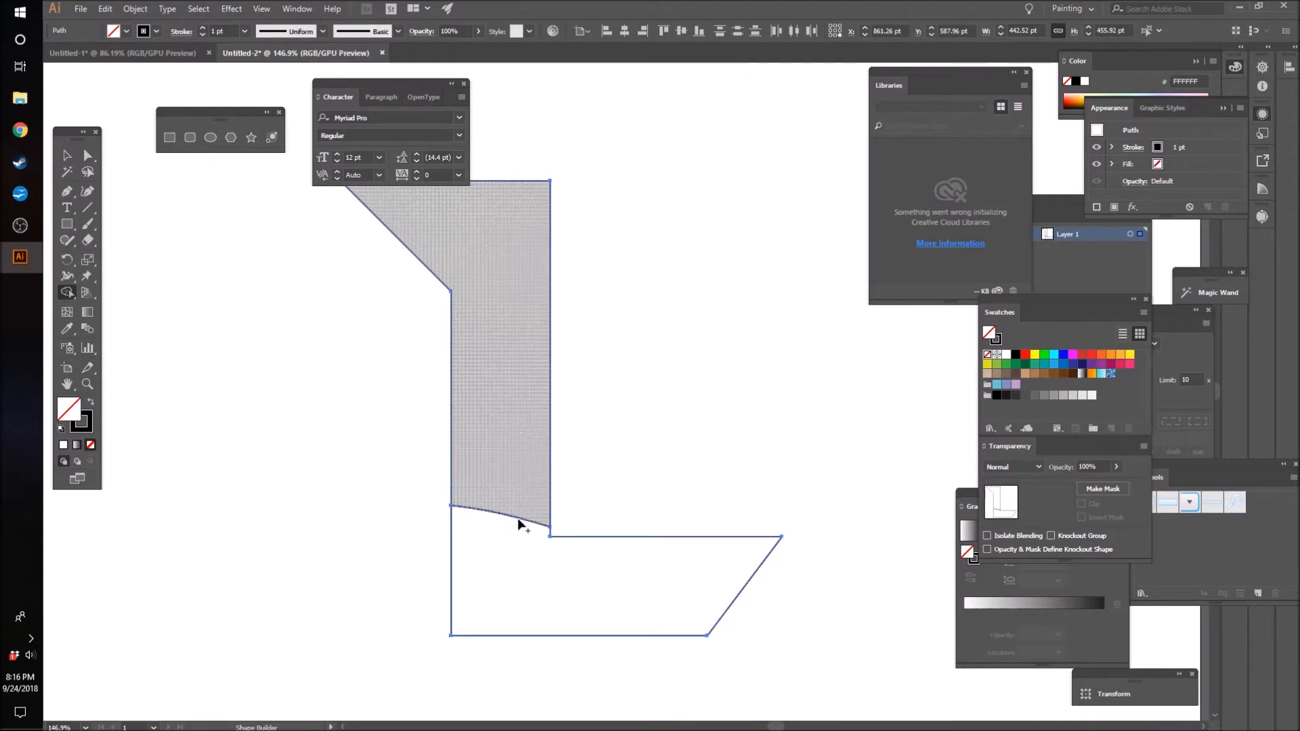
# Remove the stroke from both the upright and the base pieces.
pyautogui.press('v')
pyautogui.hotkey('ctrl', 'a')
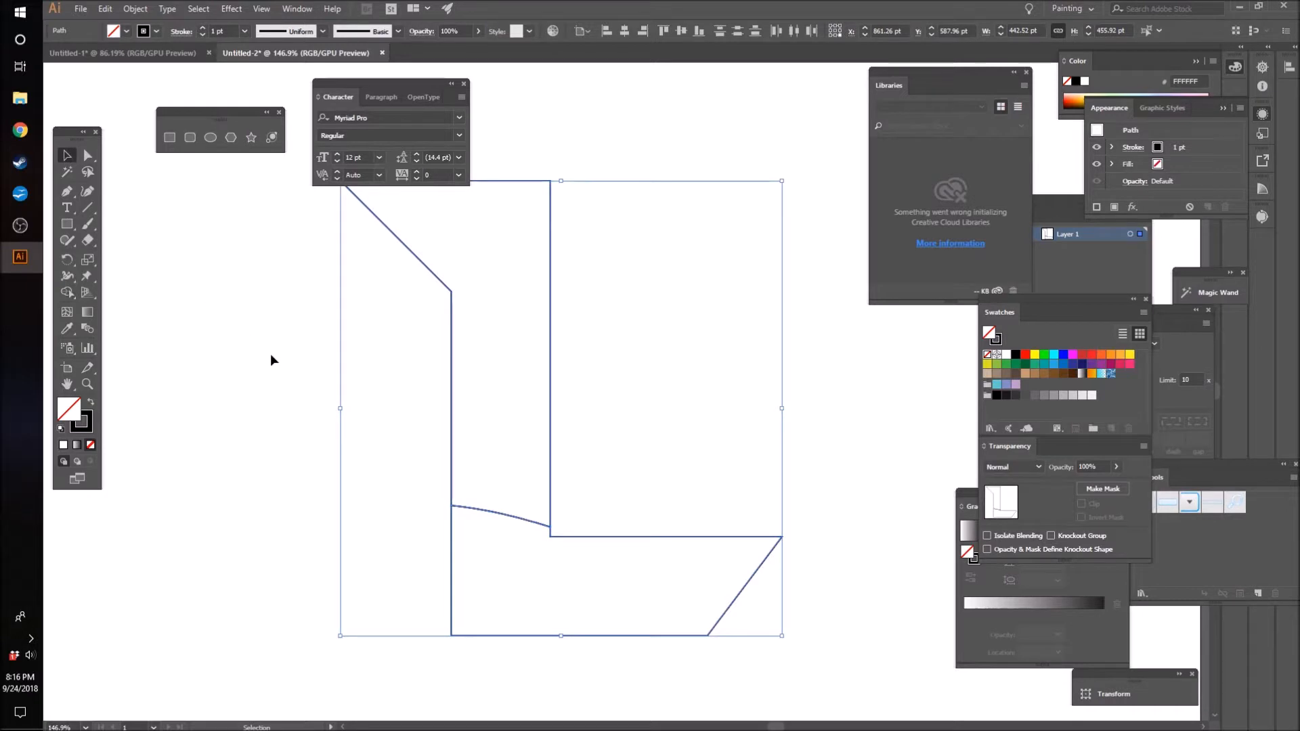
pyautogui.click(272, 358)
pyautogui.scroll(2, 429, 518)
pyautogui.moveTo(255, 229); pyautogui.dragTo(850, 652)
pyautogui.click(996, 339)
pyautogui.click(988, 355)
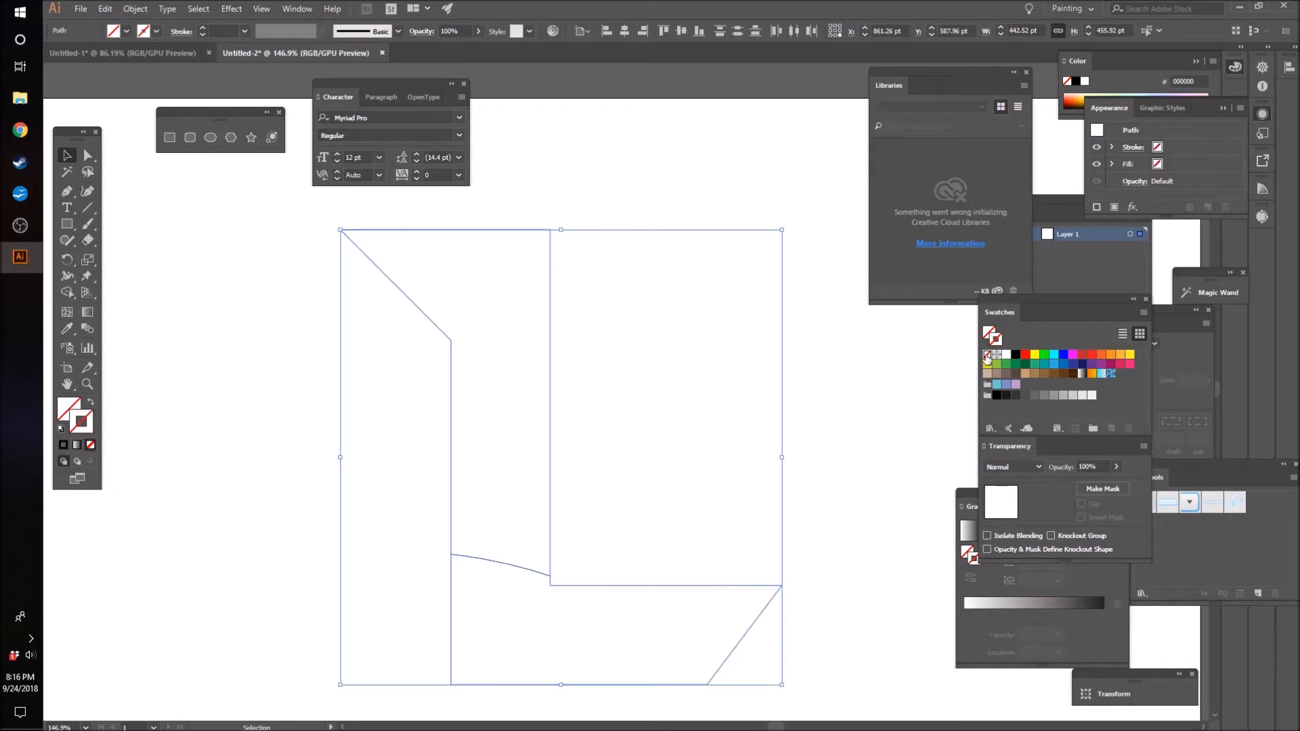
pyautogui.click(889, 397)
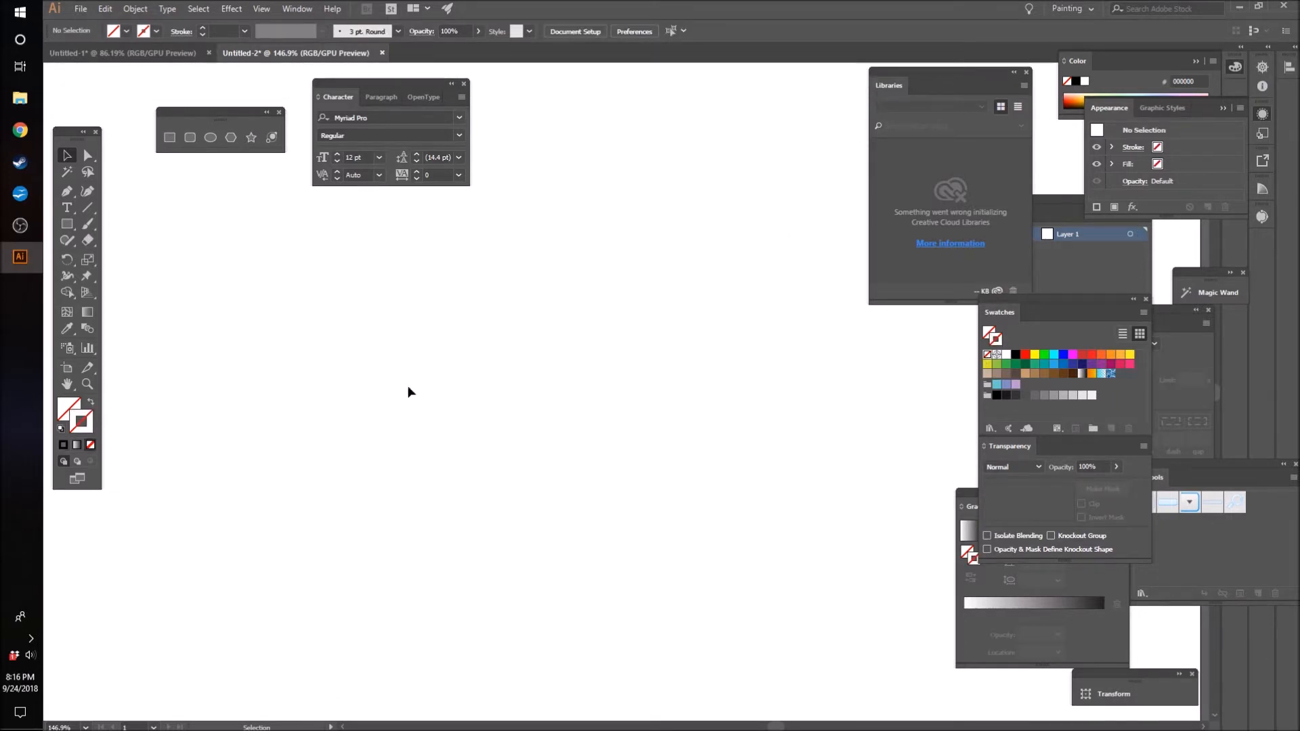
# Fill the base piece with a linear gradient whose white stop is replaced by light grey E6E6E6 at 43.78%.
pyautogui.moveTo(307, 334); pyautogui.dragTo(741, 355)
pyautogui.moveTo(337, 516); pyautogui.dragTo(958, 674)
pyautogui.moveTo(723, 401); pyautogui.dragTo(139, 371)
pyautogui.click(687, 384)
pyautogui.moveTo(738, 465); pyautogui.dragTo(653, 640)
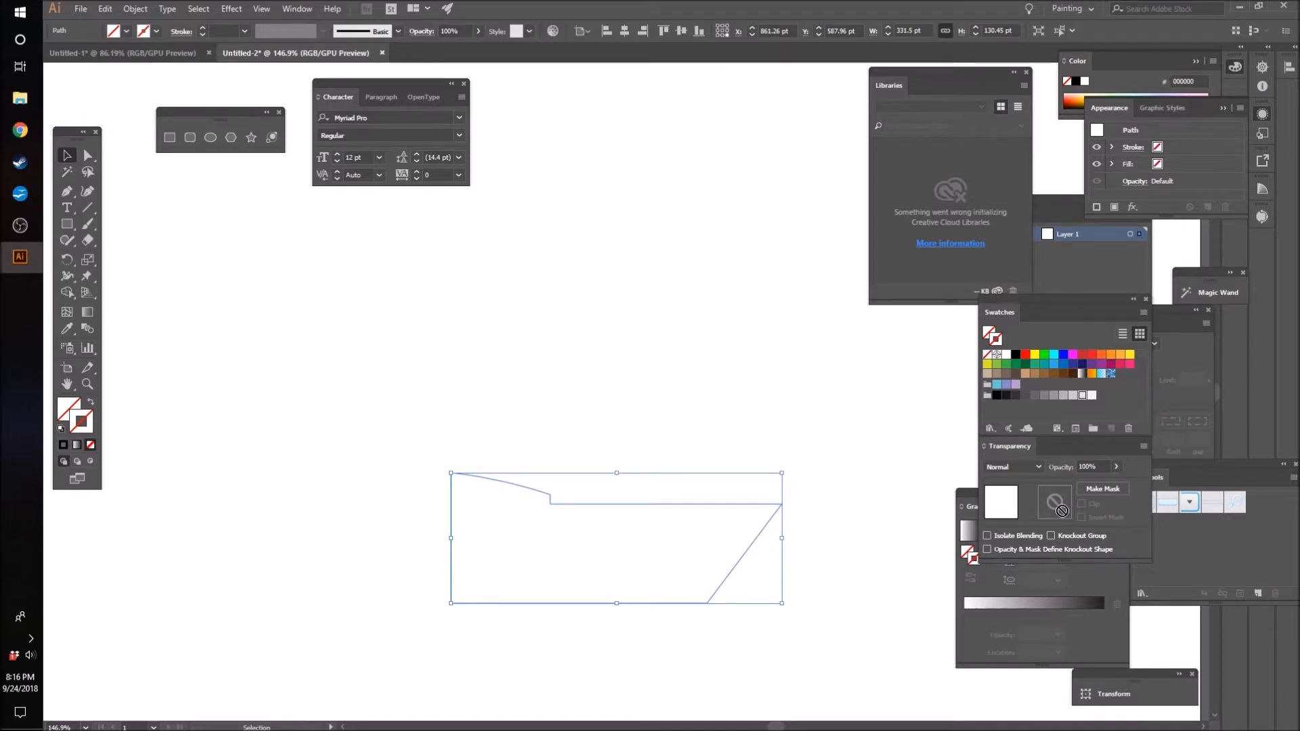
pyautogui.click(1028, 615)
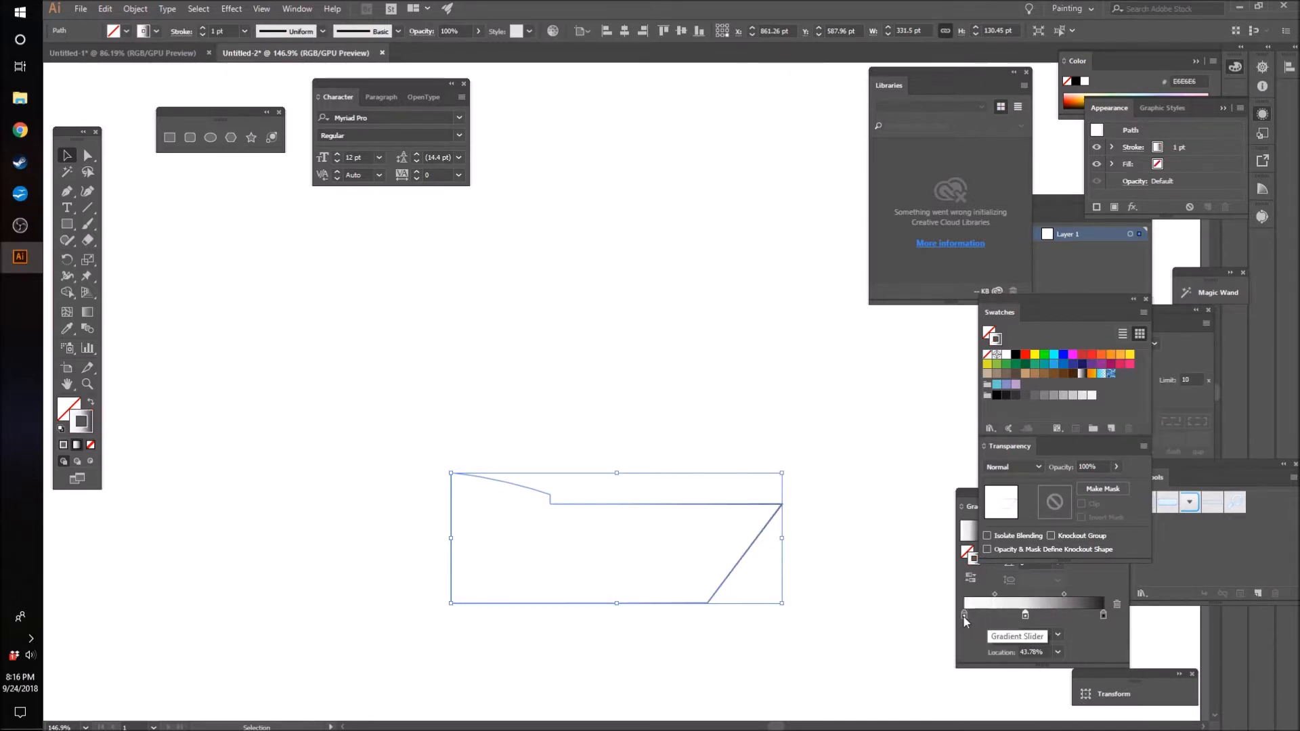
pyautogui.click(964, 615)
pyautogui.click(1117, 604)
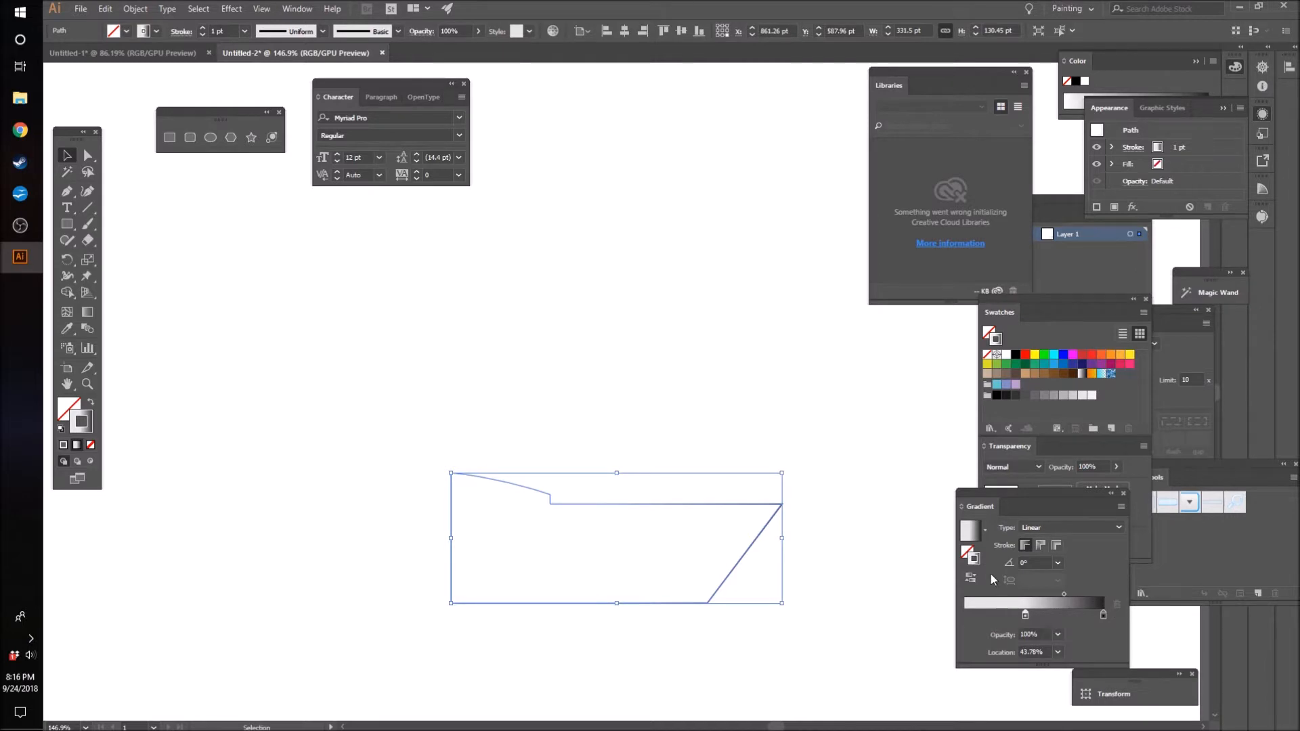
pyautogui.click(91, 402)
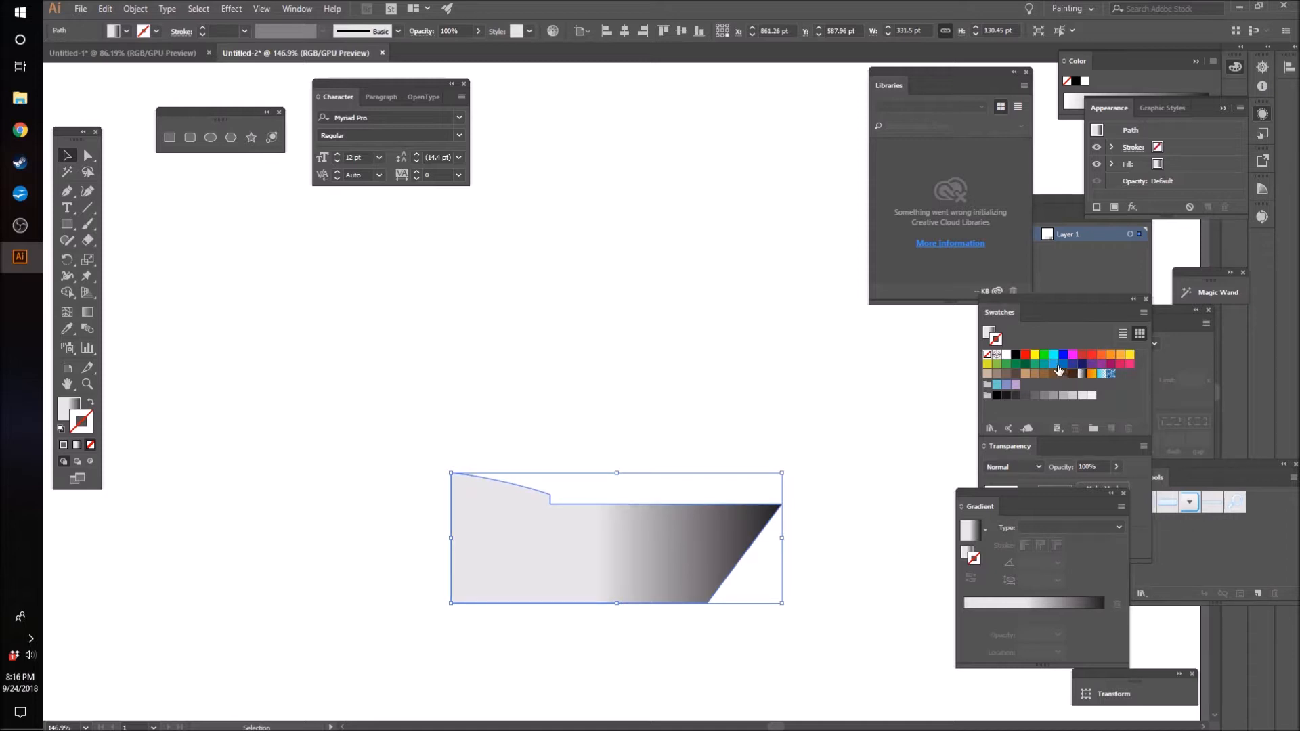
# Replace the black end of the base's gradient with blue 29ABE2 and apply it as the fill without a stroke.
pyautogui.moveTo(1057, 367); pyautogui.dragTo(1080, 613)
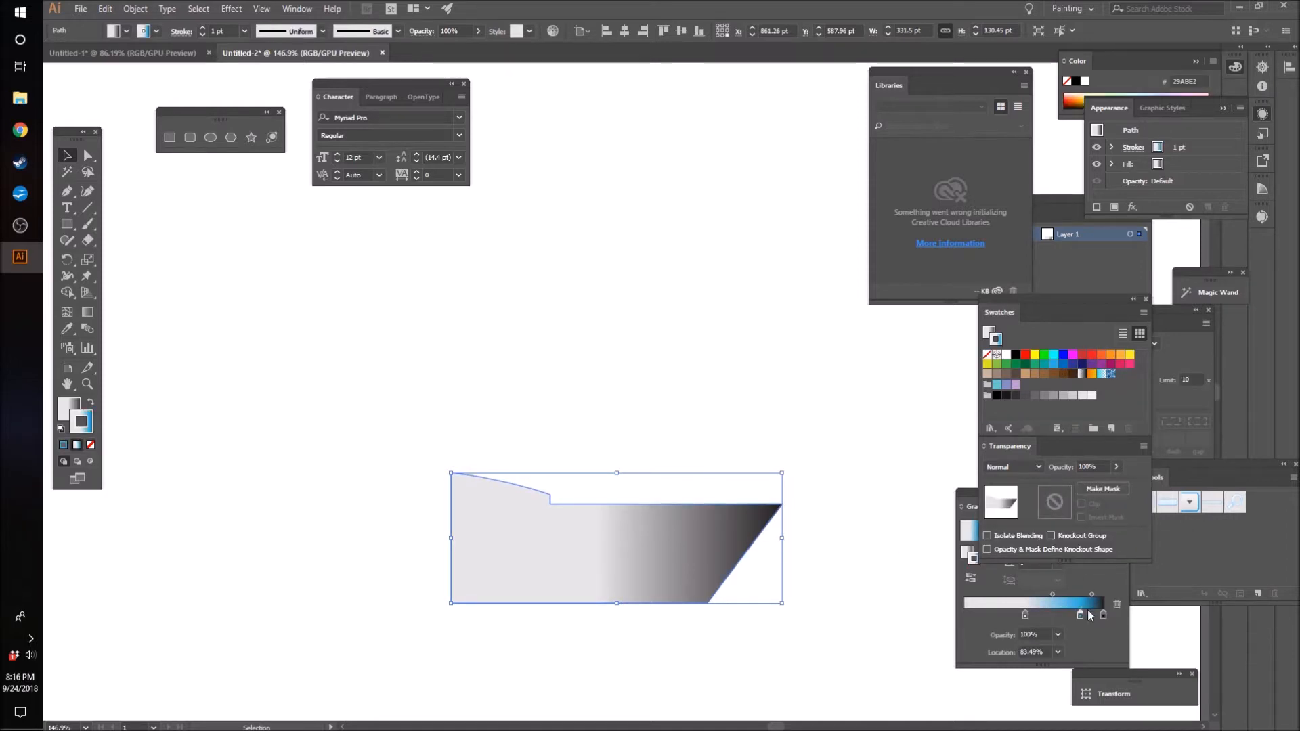
pyautogui.click(1103, 614)
pyautogui.click(1115, 604)
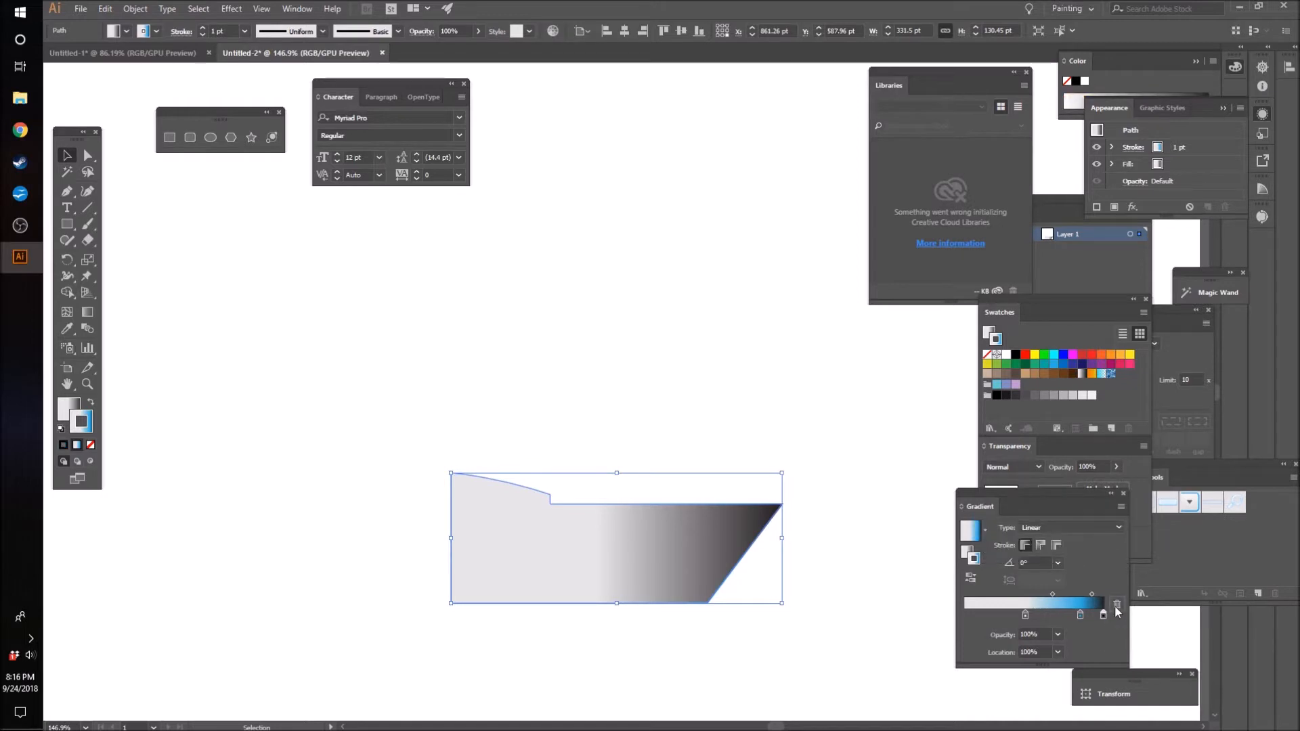
pyautogui.click(92, 406)
pyautogui.click(91, 444)
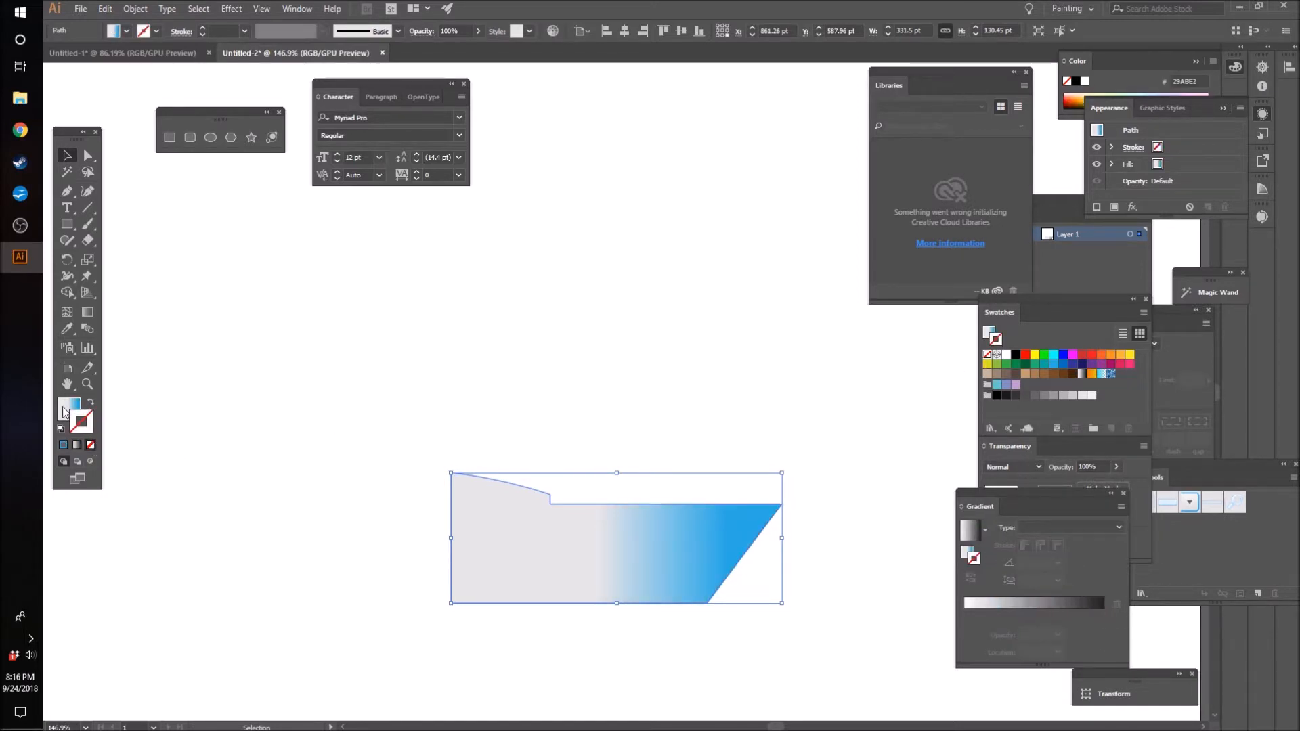
# Run the base's fill gradient from blue at 0% to light grey at 100% and set its angle to -30°.
pyautogui.click(66, 409)
pyautogui.moveTo(1081, 614)
pyautogui.mouseDown()
pyautogui.moveTo(964, 615)
pyautogui.moveTo(1104, 615)
pyautogui.mouseUp()
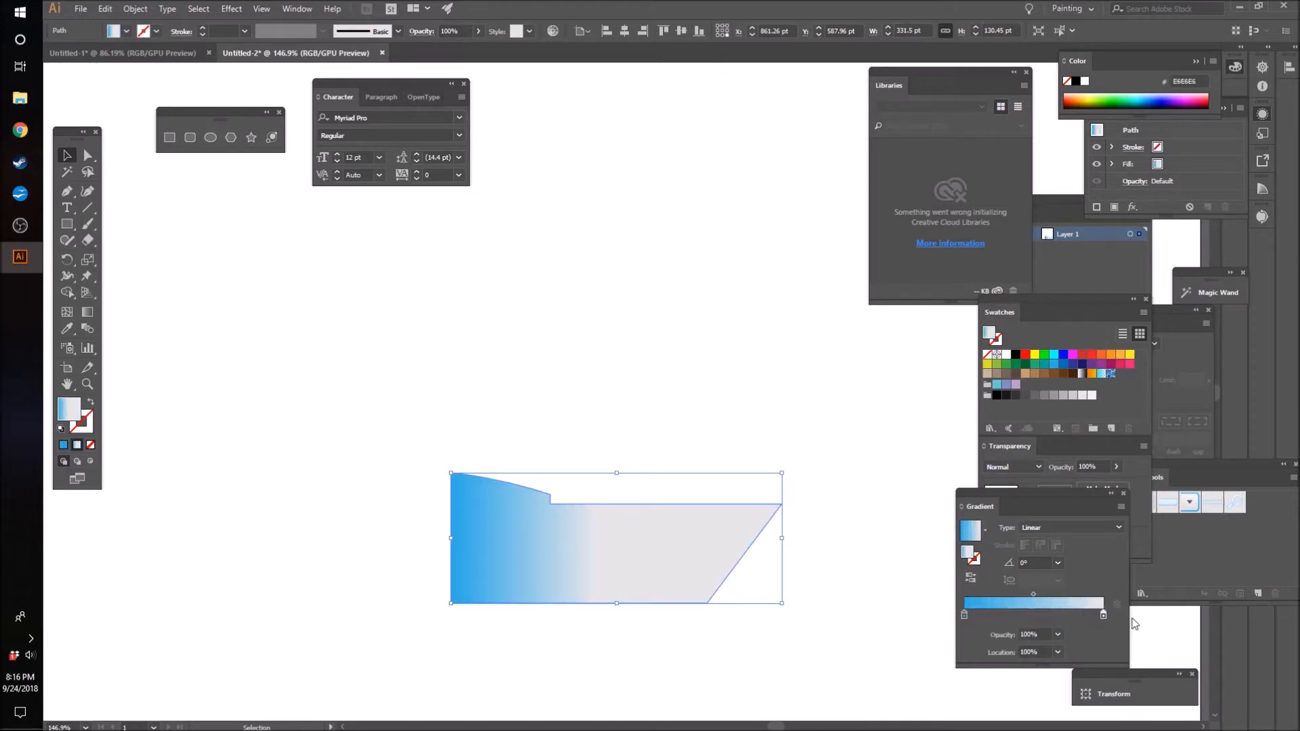
pyautogui.click(1060, 563)
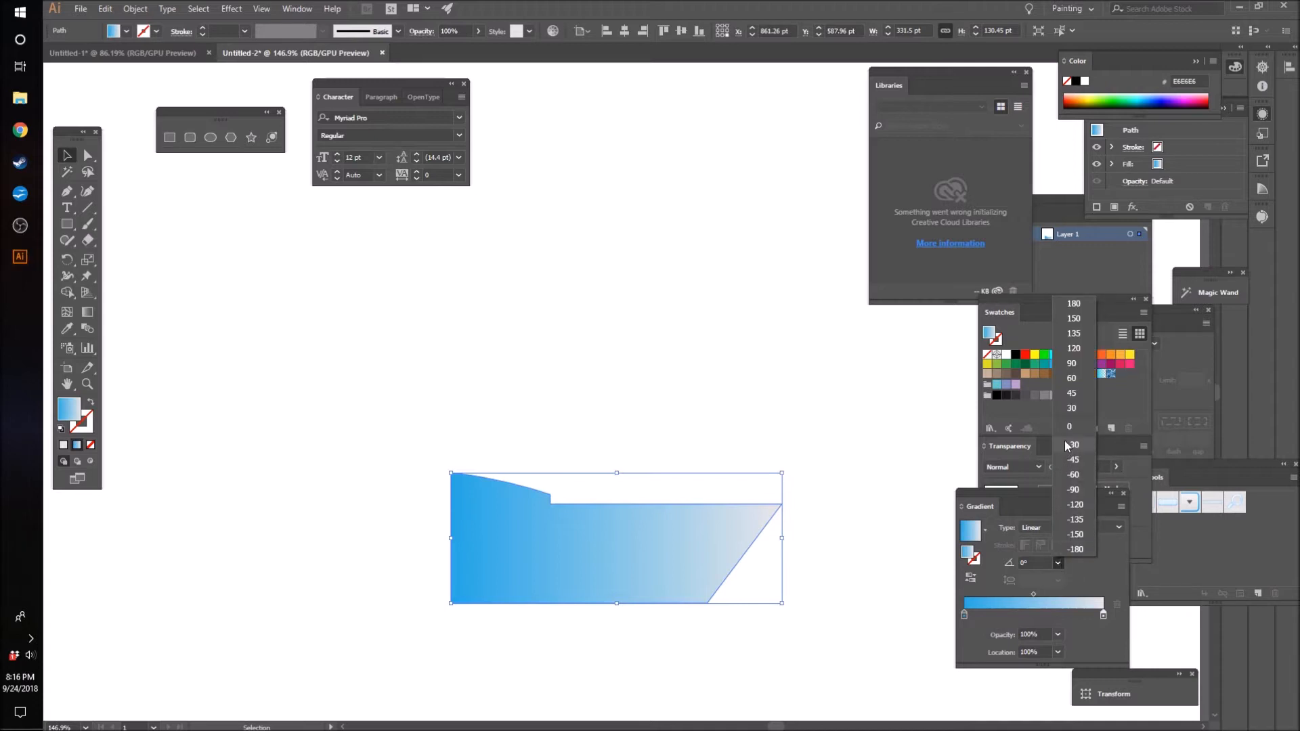
pyautogui.click(1070, 408)
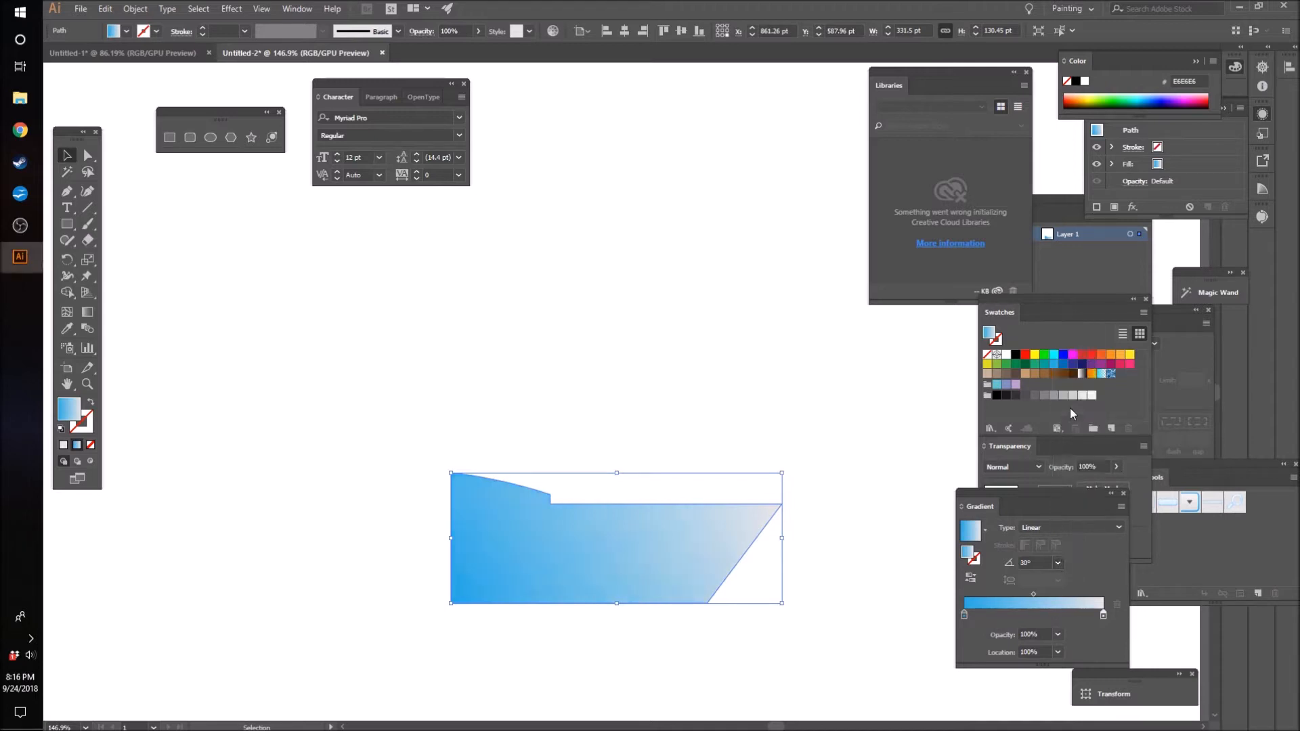
pyautogui.click(1063, 566)
pyautogui.click(1072, 445)
pyautogui.click(711, 364)
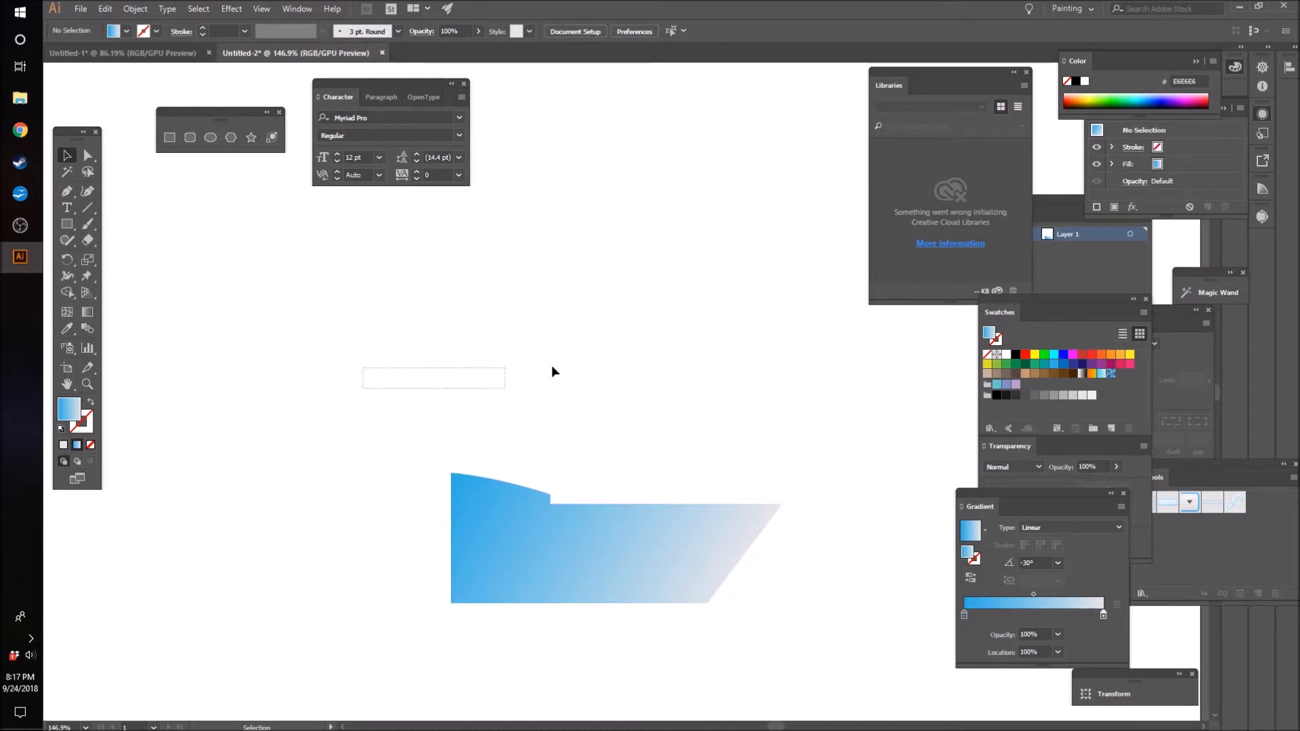
# Fill the upright piece with the gradient and replace its light blue stop with darker blue 0071BC at 0%.
pyautogui.moveTo(481, 368); pyautogui.dragTo(501, 368)
pyautogui.scroll(2, 667, 384)
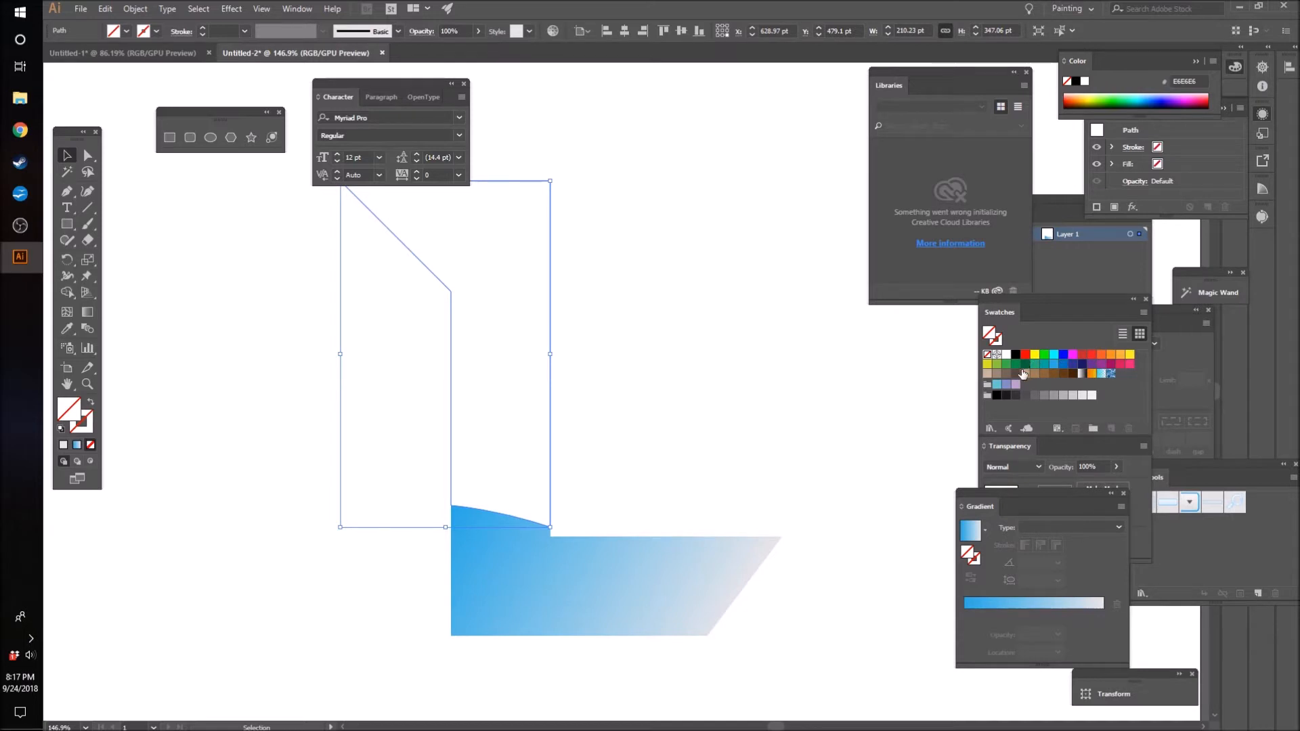
pyautogui.moveTo(1063, 366); pyautogui.dragTo(1003, 608)
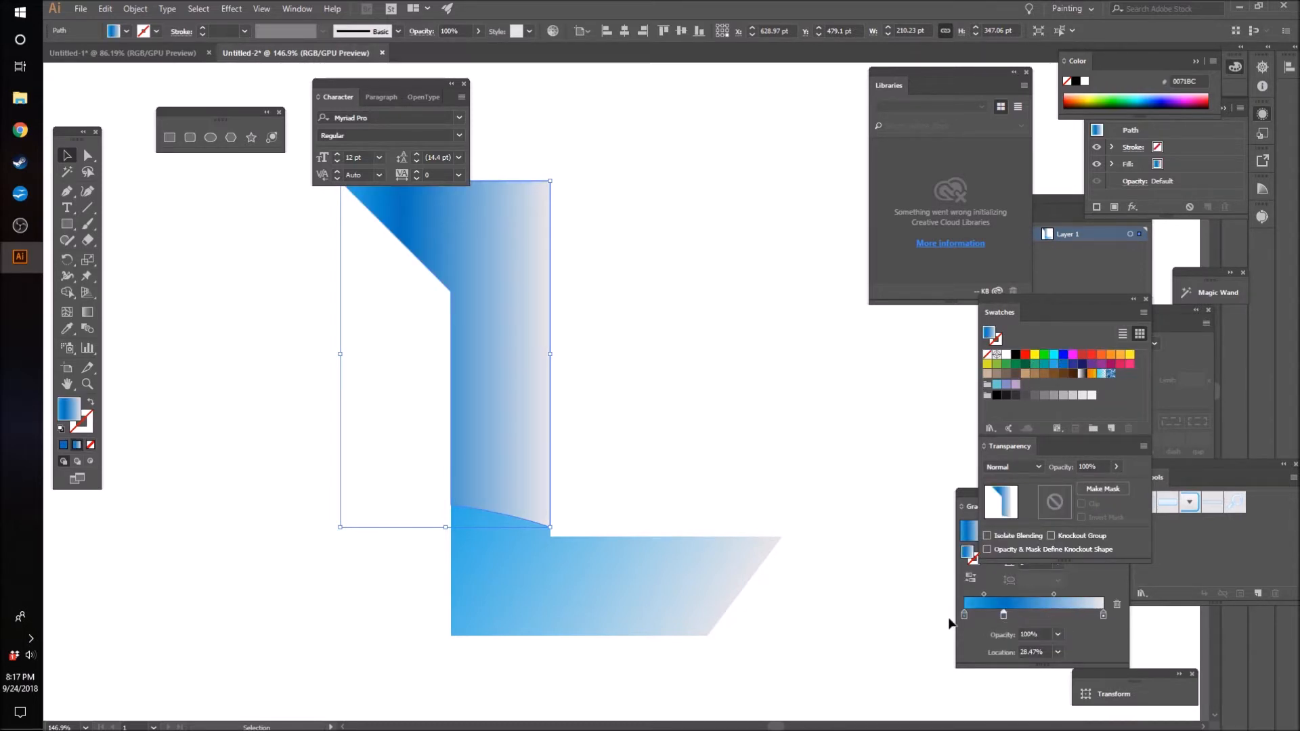
pyautogui.click(964, 616)
pyautogui.click(1114, 604)
pyautogui.moveTo(1003, 614); pyautogui.dragTo(964, 615)
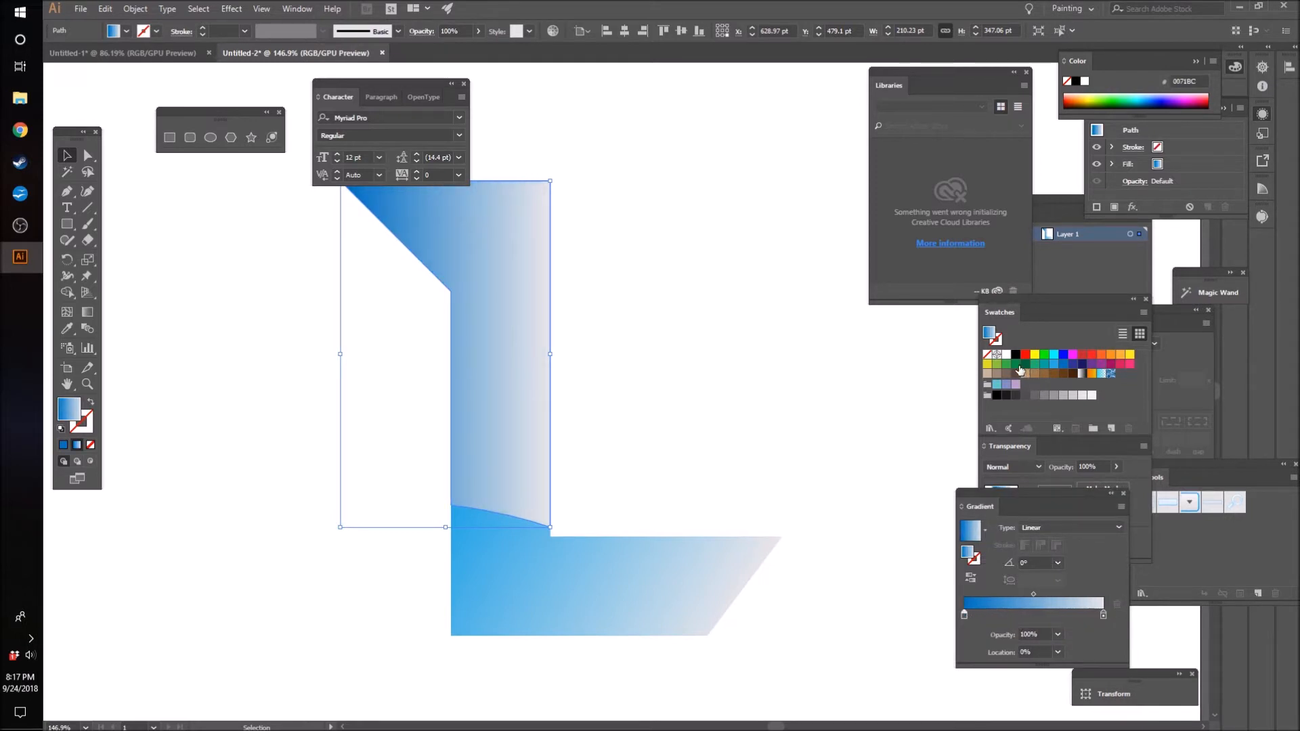
# Replace the light grey stop of the upright's gradient with green 22B573 at 100%.
pyautogui.moveTo(1036, 369); pyautogui.dragTo(1119, 608)
pyautogui.click(1118, 606)
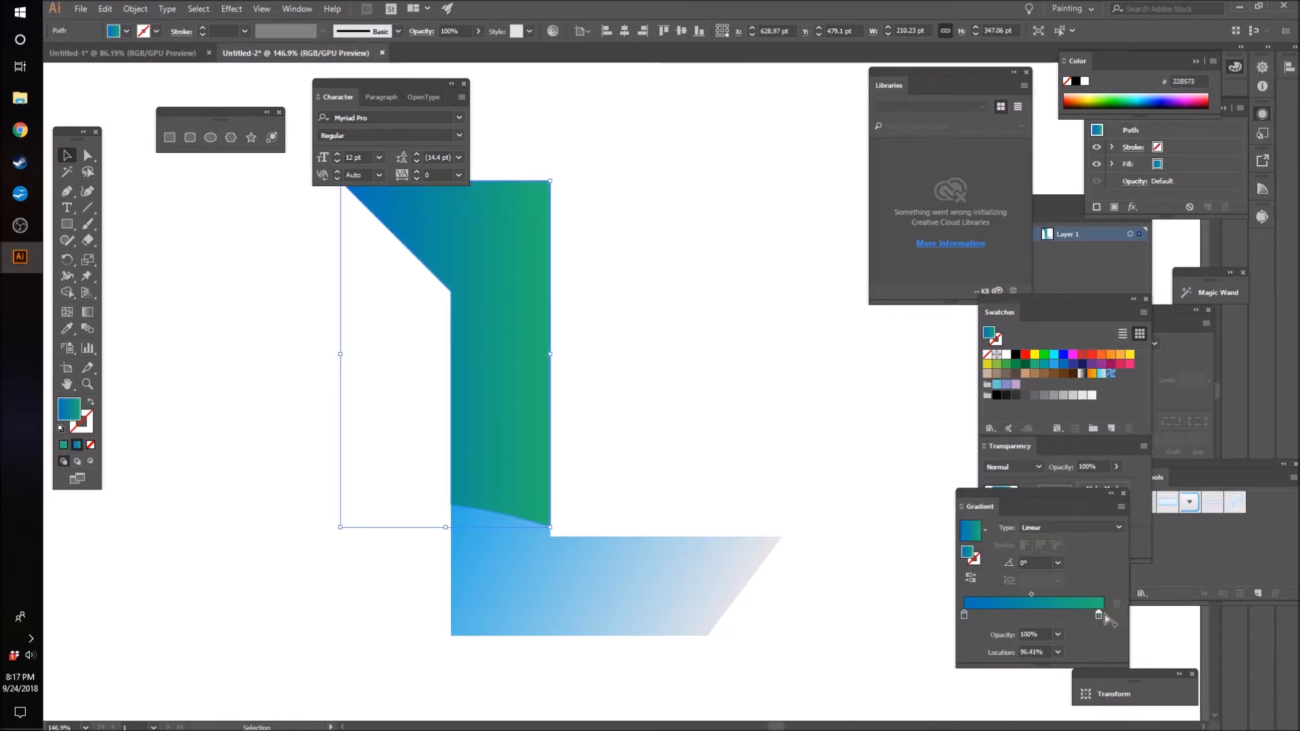
pyautogui.moveTo(968, 617); pyautogui.dragTo(1069, 614)
pyautogui.click(968, 618)
pyautogui.click(1116, 605)
pyautogui.click(1070, 615)
pyautogui.click(1118, 607)
# Set the upright's gradient angle to 120° and move its green stop to about 85.65%.
pyautogui.click(1057, 563)
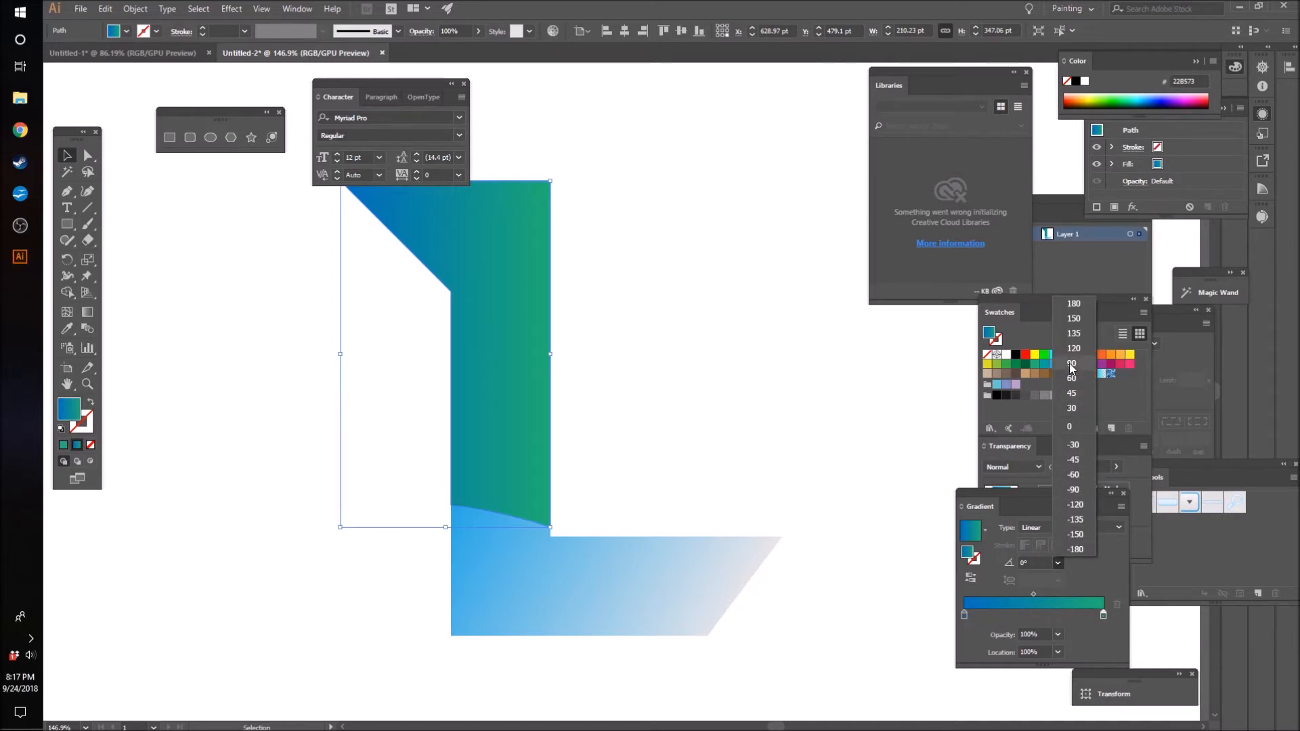
pyautogui.click(1071, 364)
pyautogui.click(1057, 563)
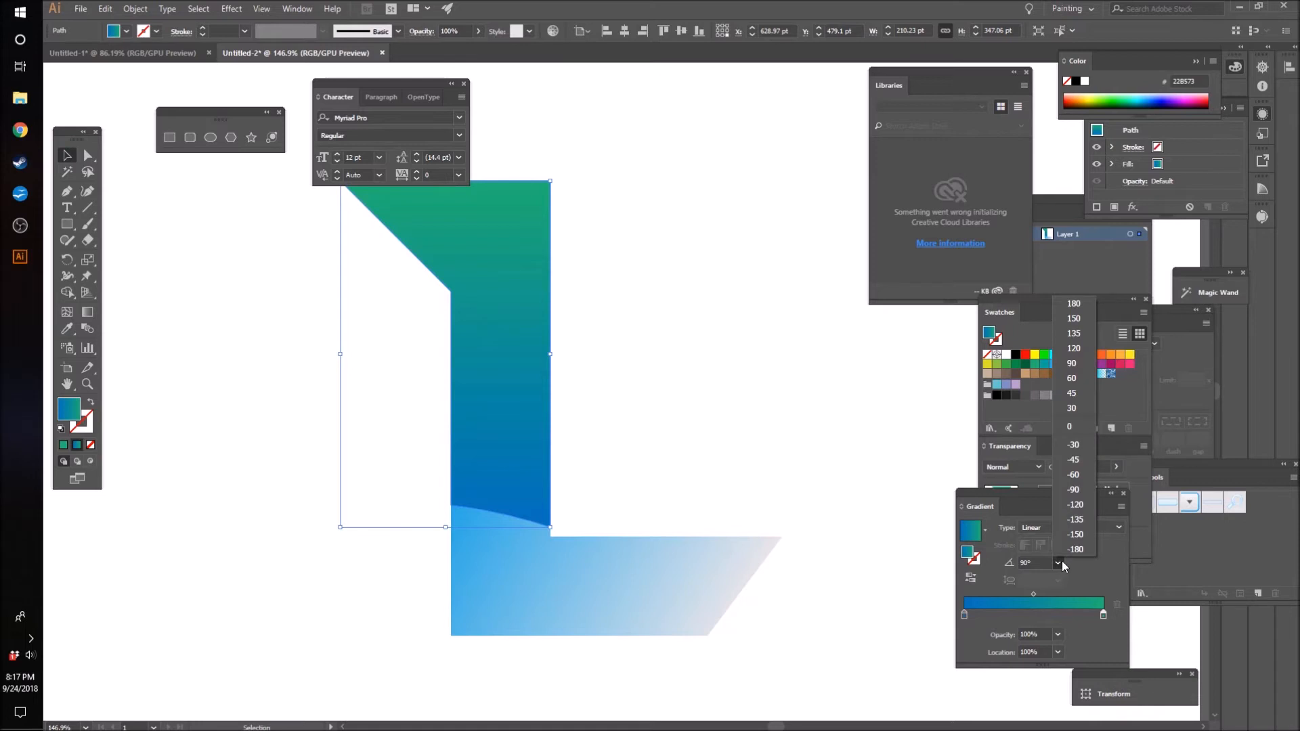
pyautogui.click(1073, 348)
pyautogui.scroll(1, 862, 384)
pyautogui.click(969, 615)
pyautogui.moveTo(1025, 619); pyautogui.dragTo(931, 612)
pyautogui.moveTo(1103, 613)
pyautogui.mouseDown()
pyautogui.moveTo(1071, 619)
pyautogui.moveTo(1083, 613)
pyautogui.mouseUp()
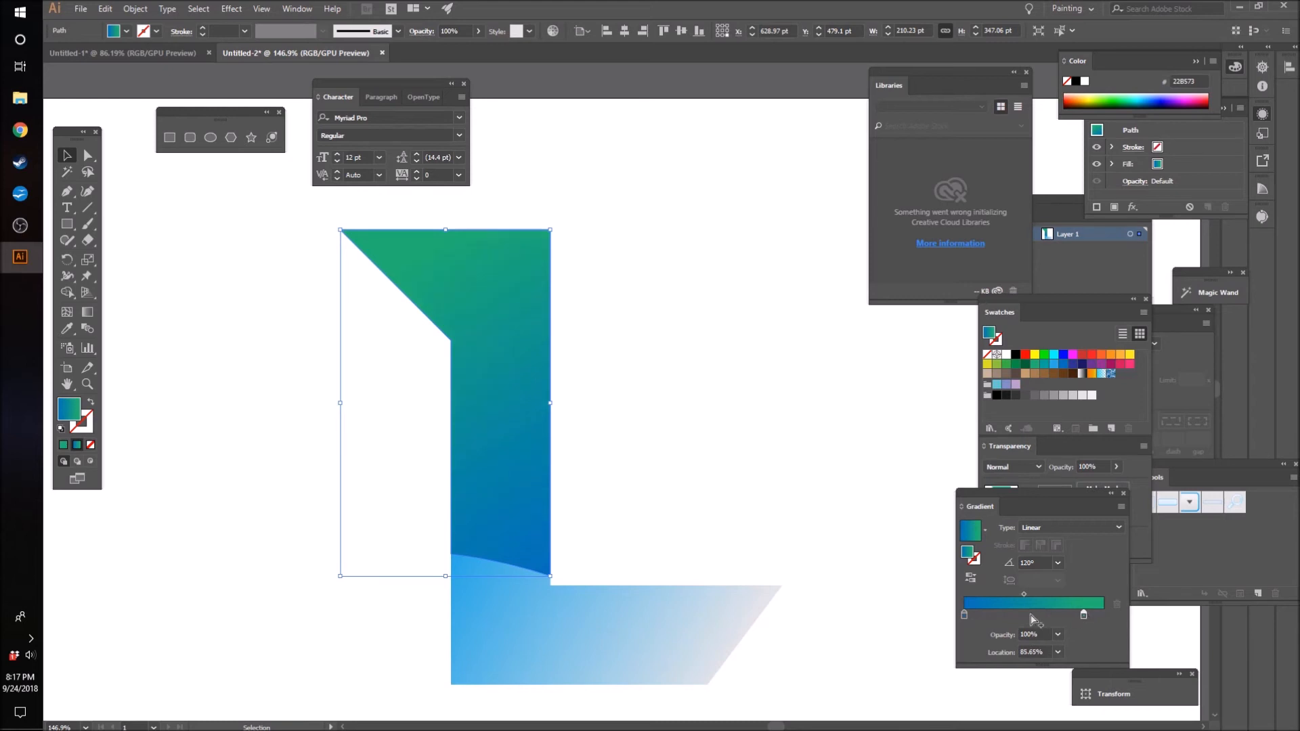
# Change the blue stop of the upright's gradient to teal blue 009FBC by raising its green value.
pyautogui.doubleClick(965, 615)
pyautogui.moveTo(1021, 509); pyautogui.dragTo(1030, 510)
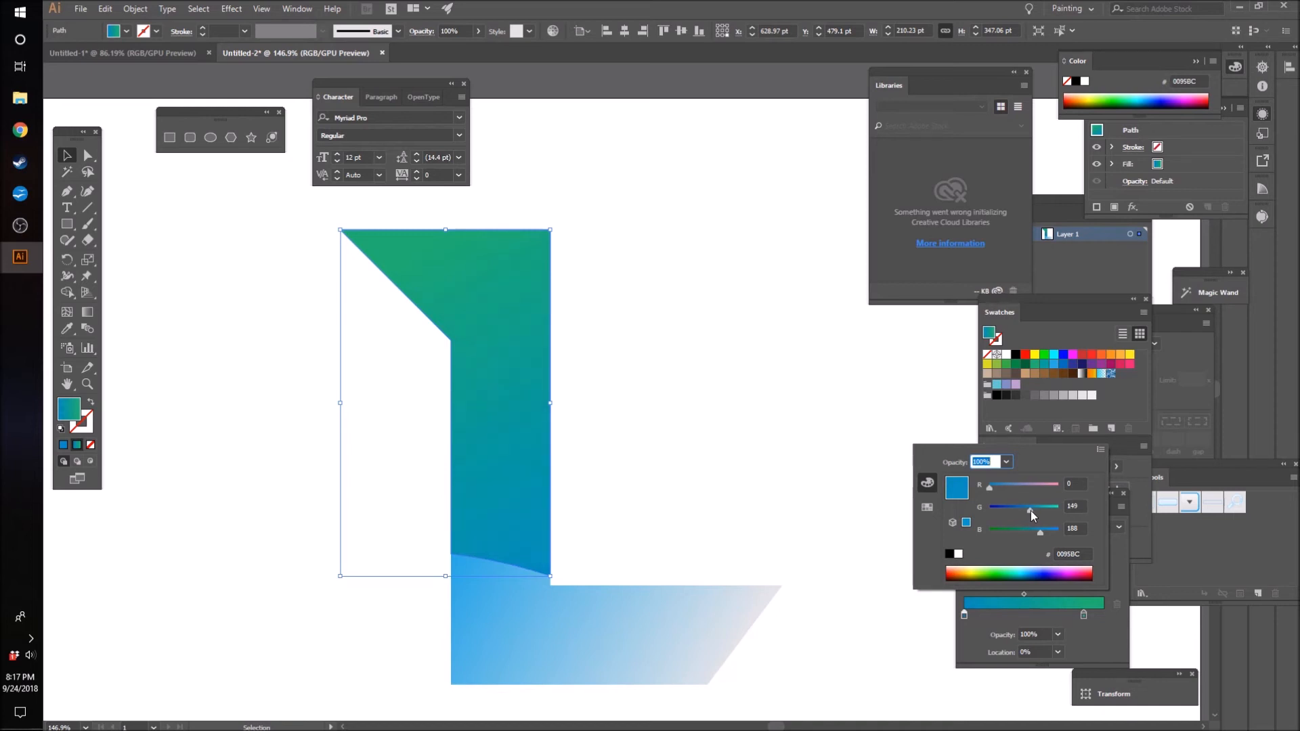
pyautogui.click(725, 449)
pyautogui.click(724, 449)
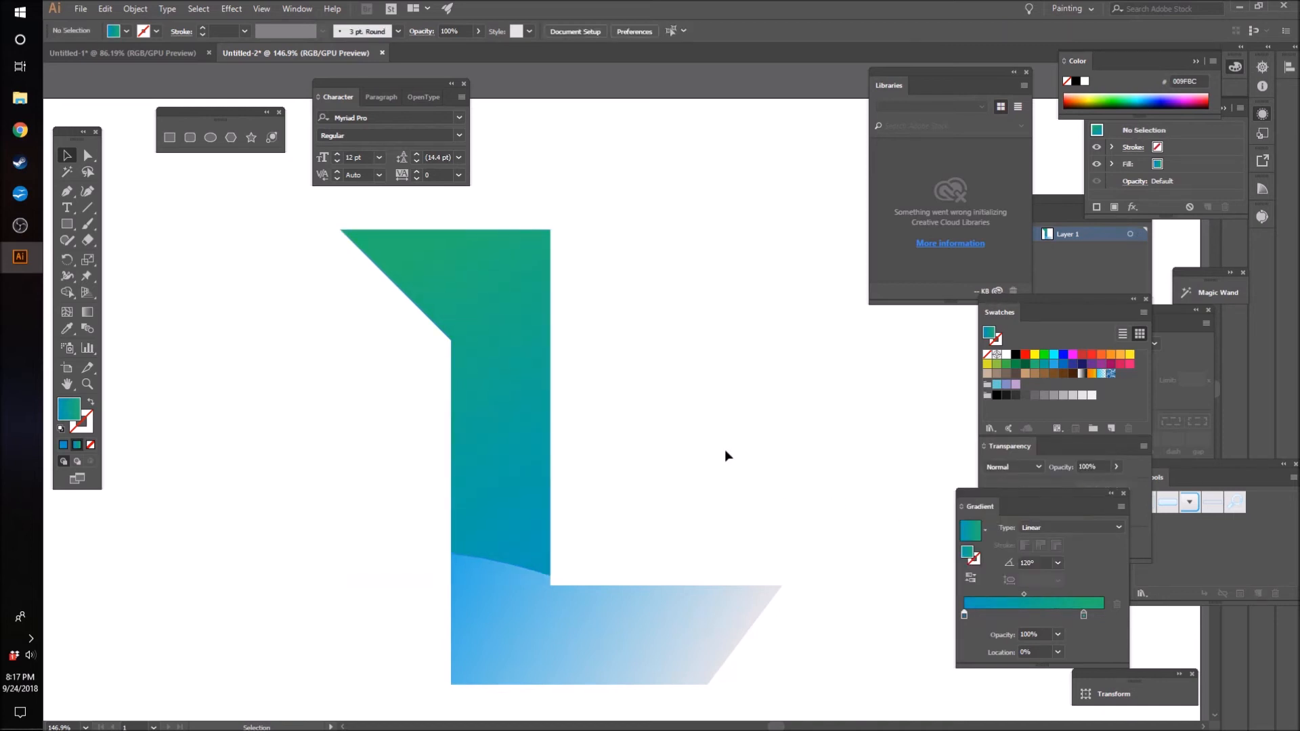
# Change the green stop of the upright's gradient to 22C297 by setting green to 194 and blue to 151.
pyautogui.click(513, 449)
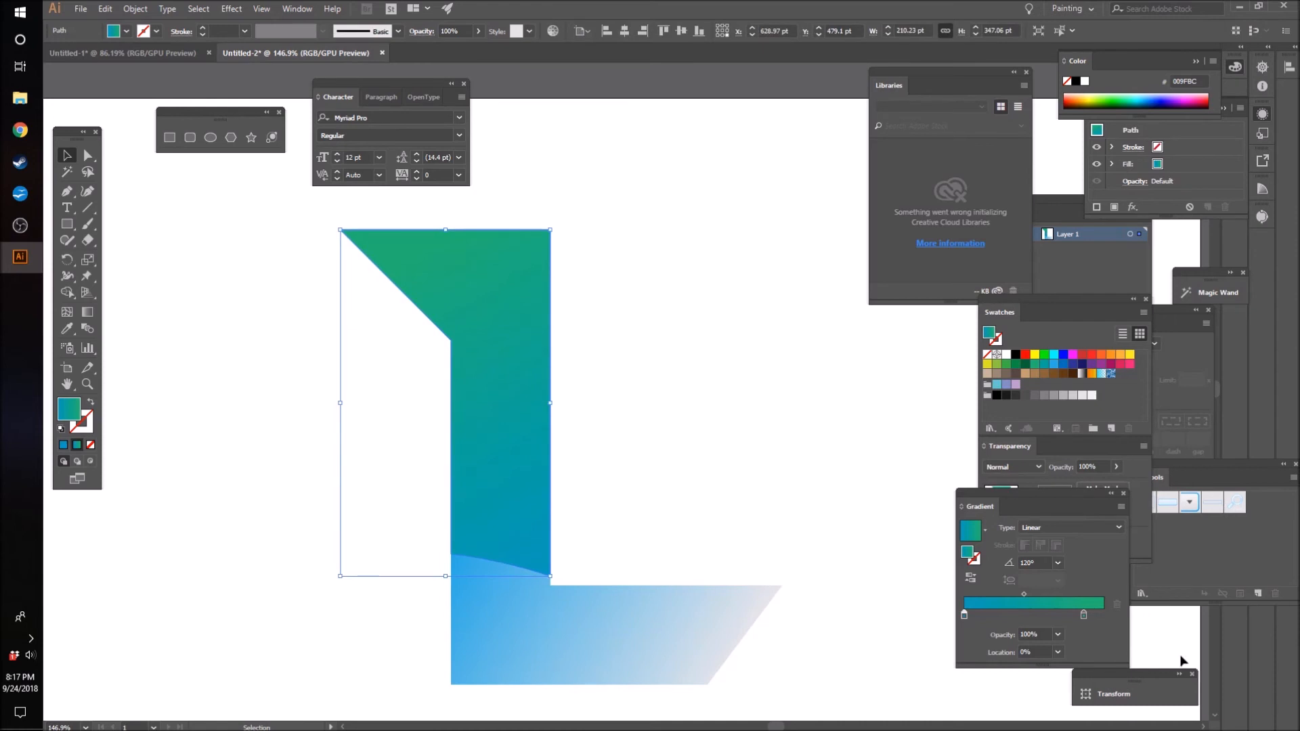
pyautogui.doubleClick(1084, 617)
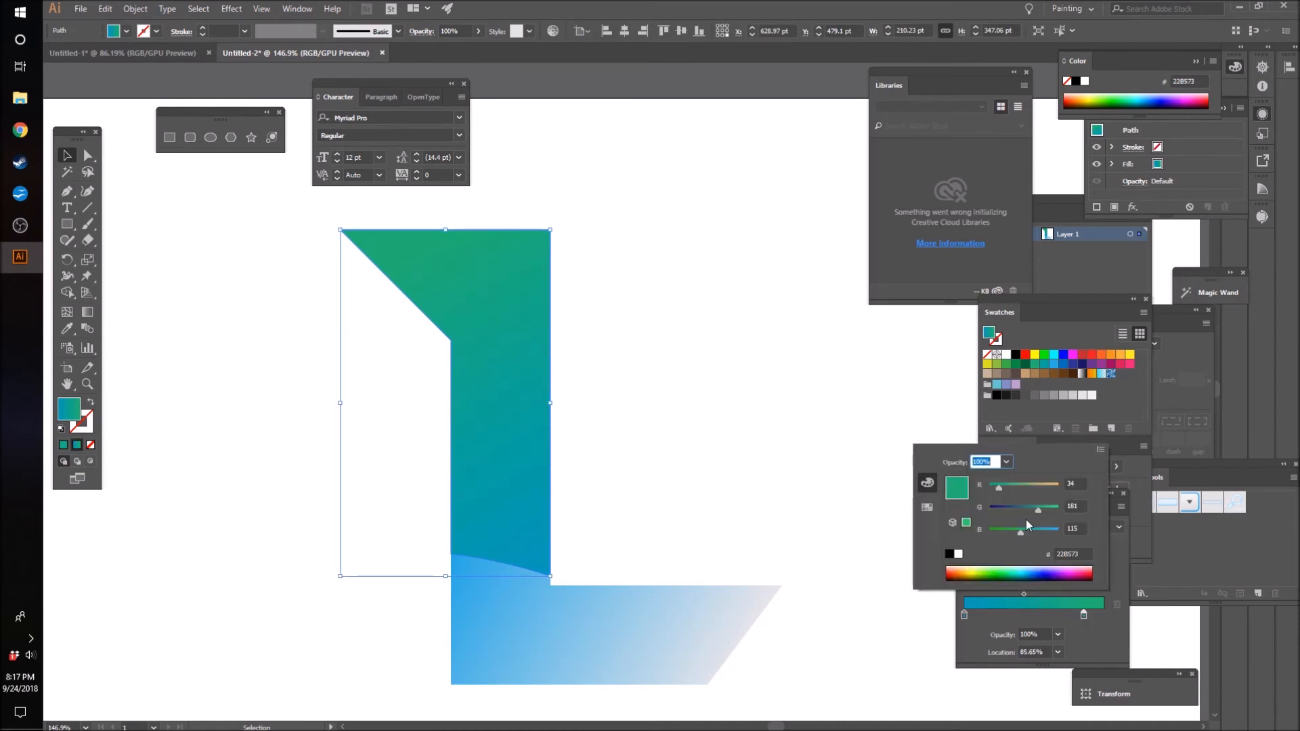
pyautogui.moveTo(1038, 509); pyautogui.dragTo(1027, 531)
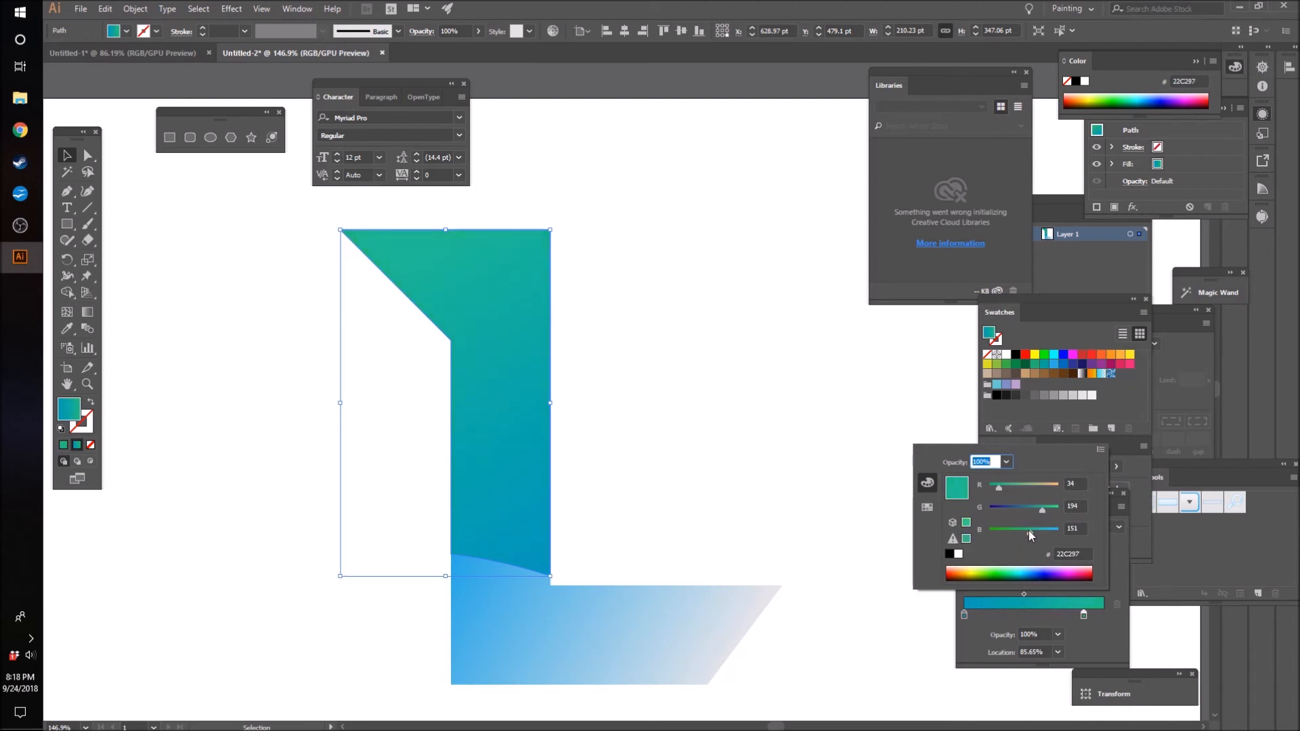
pyautogui.click(762, 420)
pyautogui.click(762, 420)
# Examine the gradient-filled L shape against the whole artboard and up close.
pyautogui.scroll(-1, 761, 421)
pyautogui.press('z')
pyautogui.moveTo(894, 405); pyautogui.dragTo(826, 422)
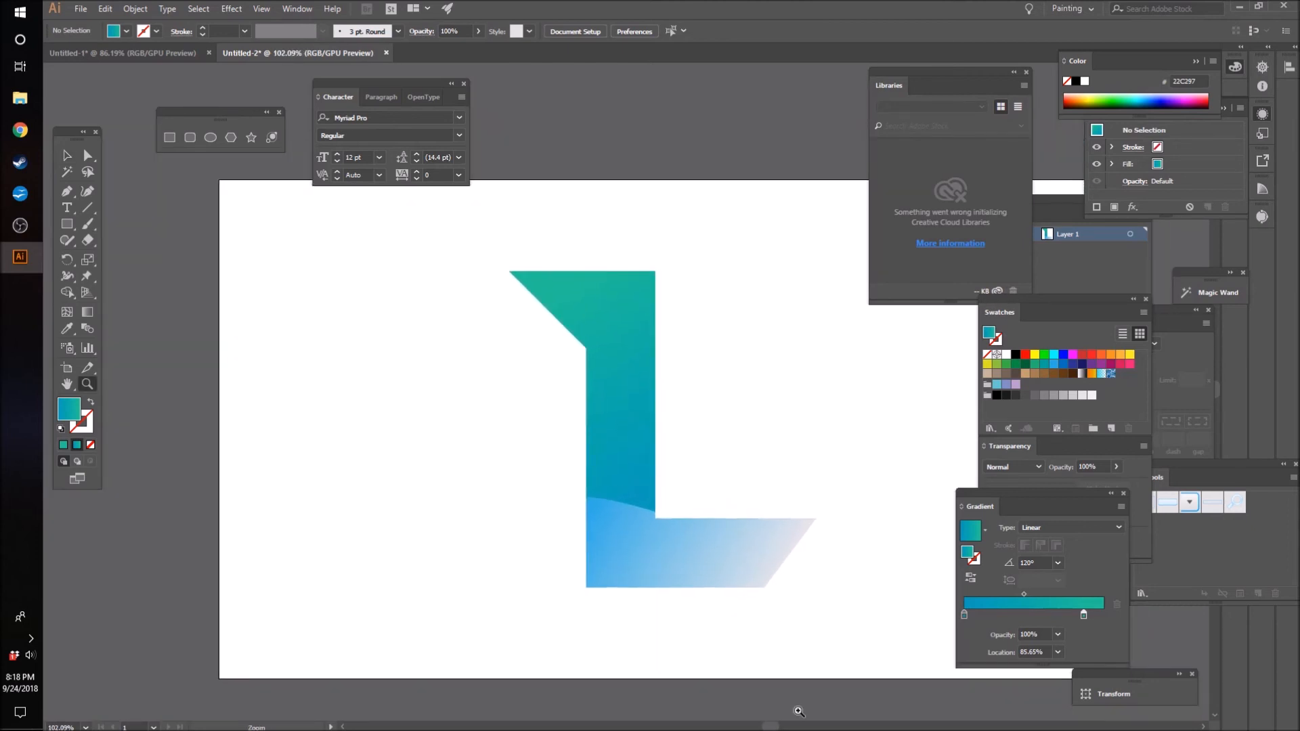
pyautogui.moveTo(770, 726); pyautogui.dragTo(782, 727)
pyautogui.moveTo(769, 507); pyautogui.dragTo(740, 522)
pyautogui.moveTo(777, 727); pyautogui.dragTo(786, 726)
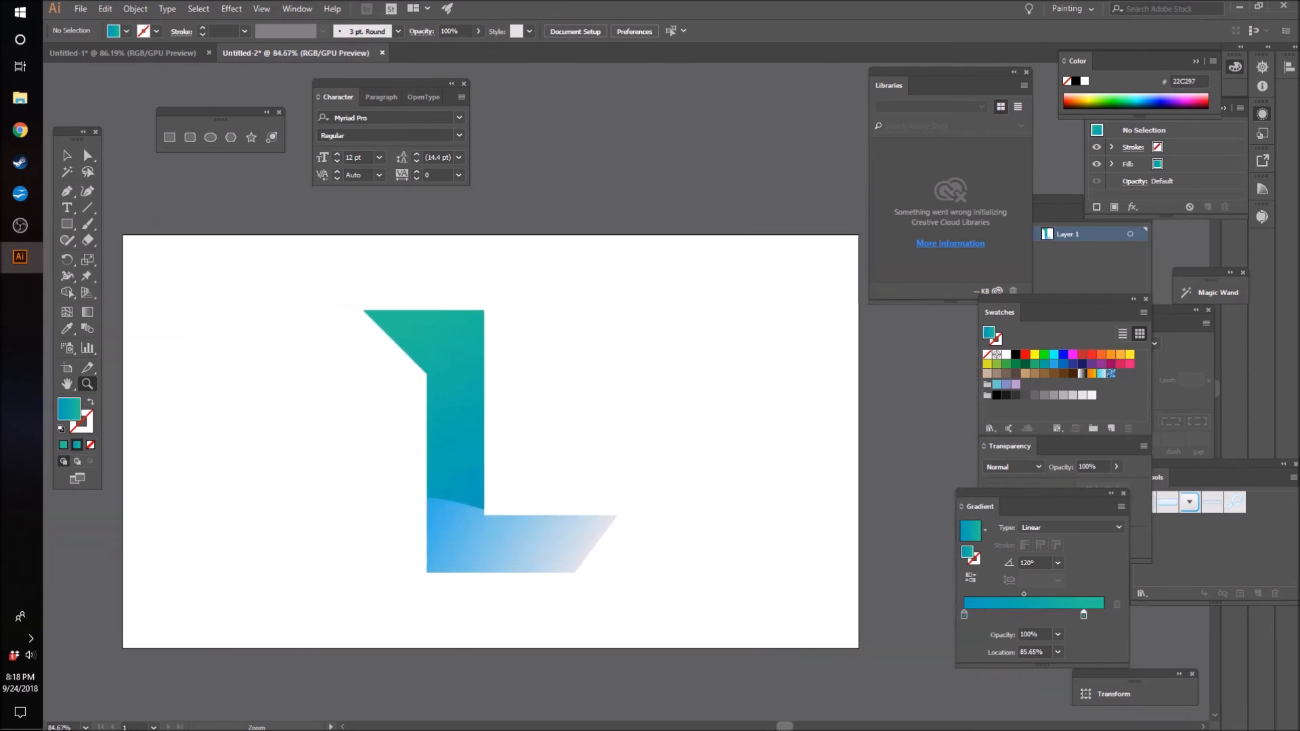
pyautogui.moveTo(444, 363); pyautogui.dragTo(516, 359)
pyautogui.click(87, 155)
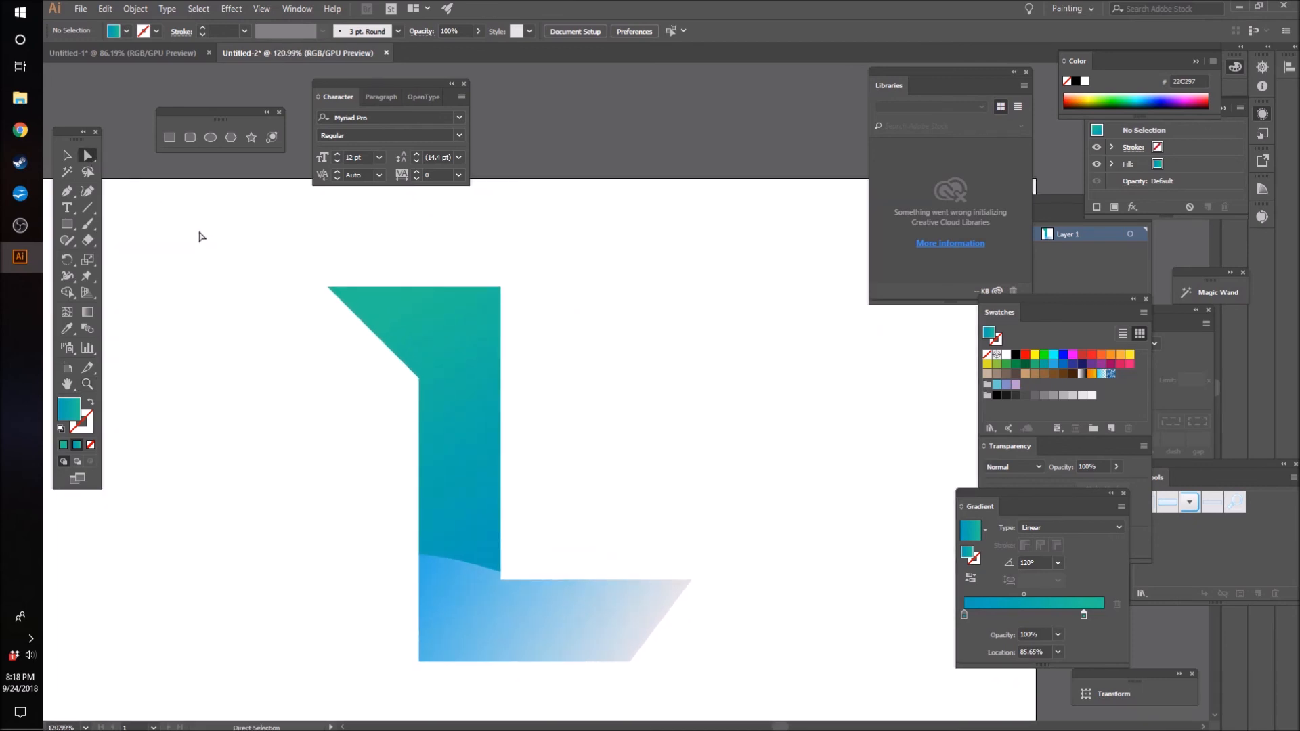